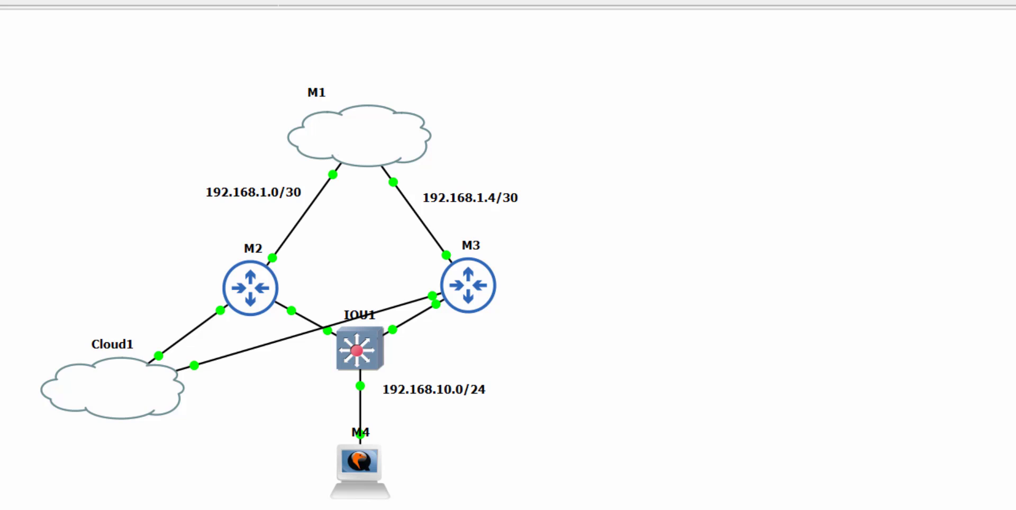
# Handwrite "VRRP!" with the pen in the empty area beside the network topology
pyautogui.click(564, 205)
pyautogui.moveTo(556, 183); pyautogui.dragTo(658, 307)
pyautogui.moveTo(646, 141); pyautogui.dragTo(653, 328)
pyautogui.moveTo(689, 287); pyautogui.dragTo(668, 180)
pyautogui.moveTo(672, 211); pyautogui.dragTo(781, 262)
pyautogui.moveTo(759, 162); pyautogui.dragTo(850, 169)
pyautogui.moveTo(858, 106); pyautogui.dragTo(879, 236)
pyautogui.moveTo(839, 89); pyautogui.dragTo(836, 161)
pyautogui.moveTo(936, 55); pyautogui.dragTo(951, 125)
pyautogui.click(963, 184)
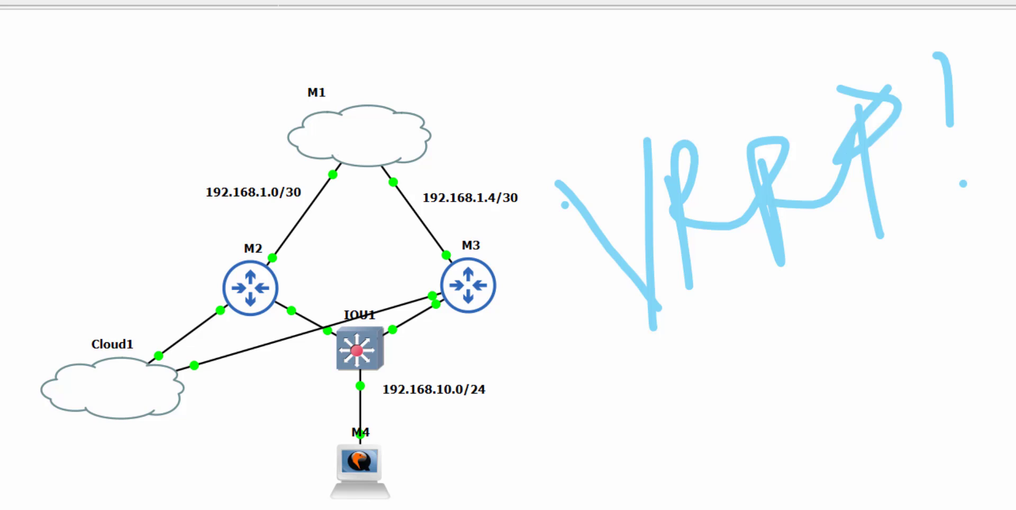
# Draw freehand lines beside both M1 uplinks, out from M2 and M3, and under the 192.168.10.0/24 label
pyautogui.moveTo(459, 77); pyautogui.dragTo(578, 325)
pyautogui.moveTo(285, 97); pyautogui.dragTo(131, 302)
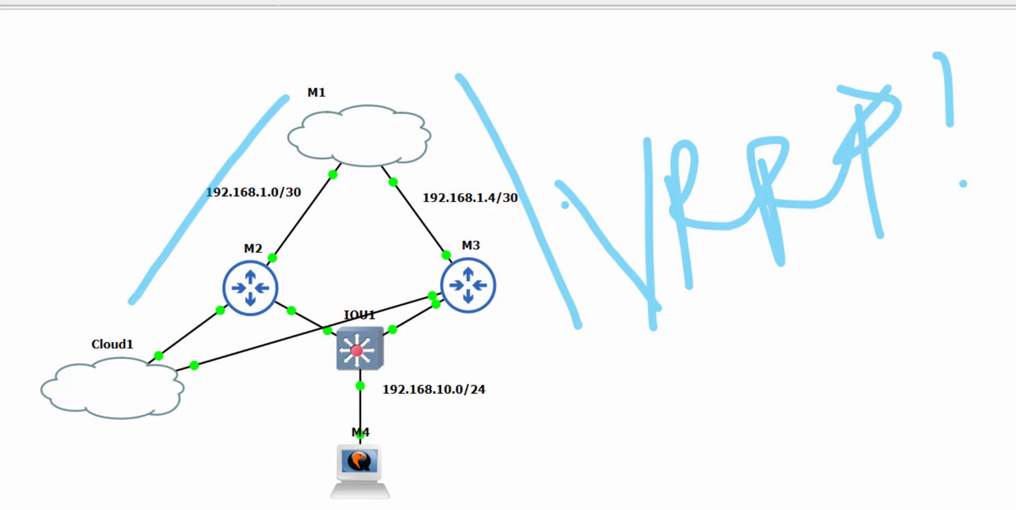
pyautogui.moveTo(229, 269); pyautogui.dragTo(95, 307)
pyautogui.moveTo(479, 278); pyautogui.dragTo(578, 266)
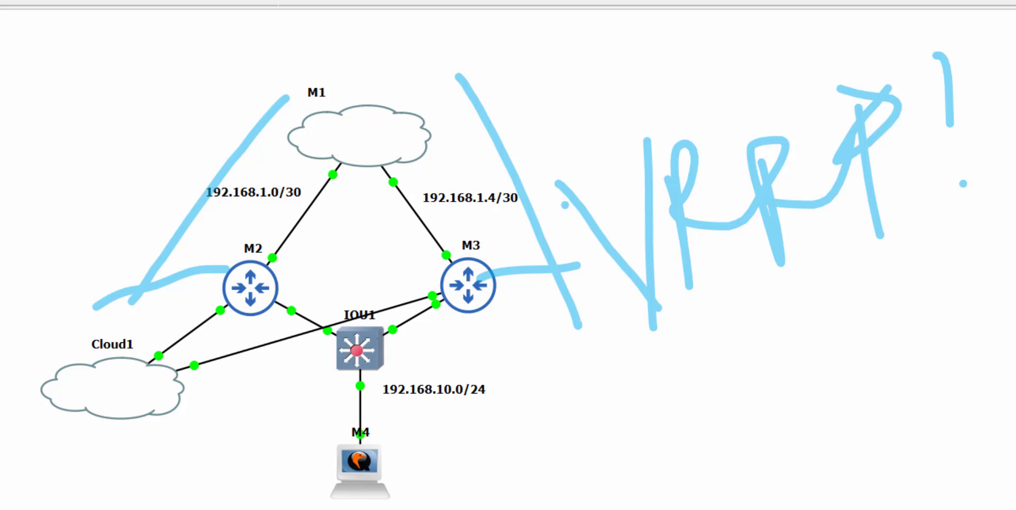
pyautogui.moveTo(370, 419); pyautogui.dragTo(528, 397)
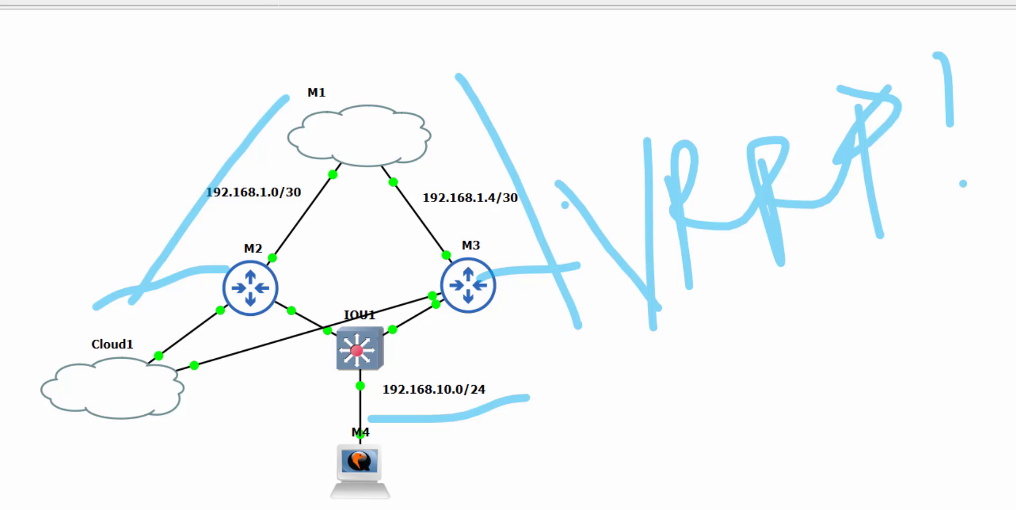
# Draw a pointer line from M2 and handwrite its LAN address ending "10.1" below Cloud1
pyautogui.moveTo(275, 298)
pyautogui.mouseDown()
pyautogui.moveTo(249, 344)
pyautogui.moveTo(195, 395)
pyautogui.mouseUp()
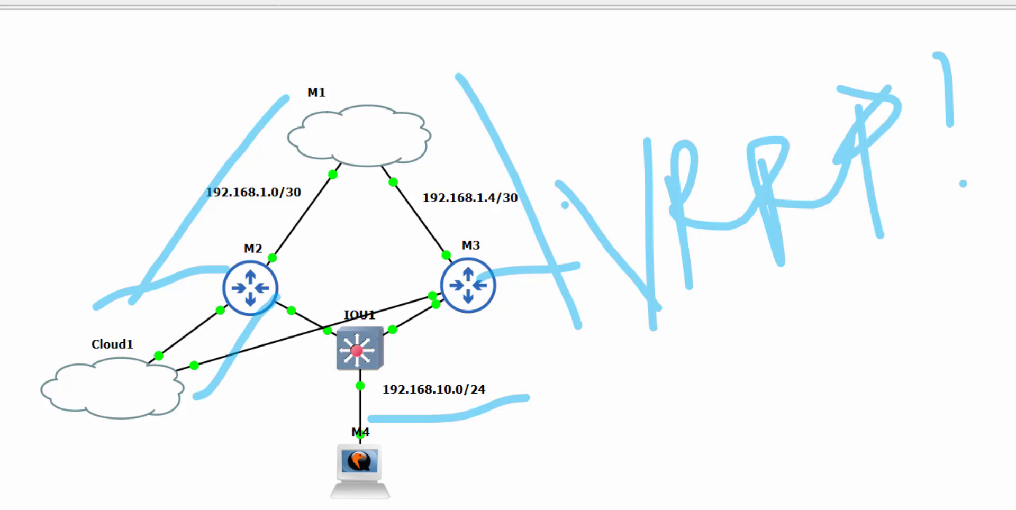
pyautogui.moveTo(58, 450); pyautogui.dragTo(44, 508)
pyautogui.moveTo(93, 458); pyautogui.dragTo(85, 462)
pyautogui.click(131, 455)
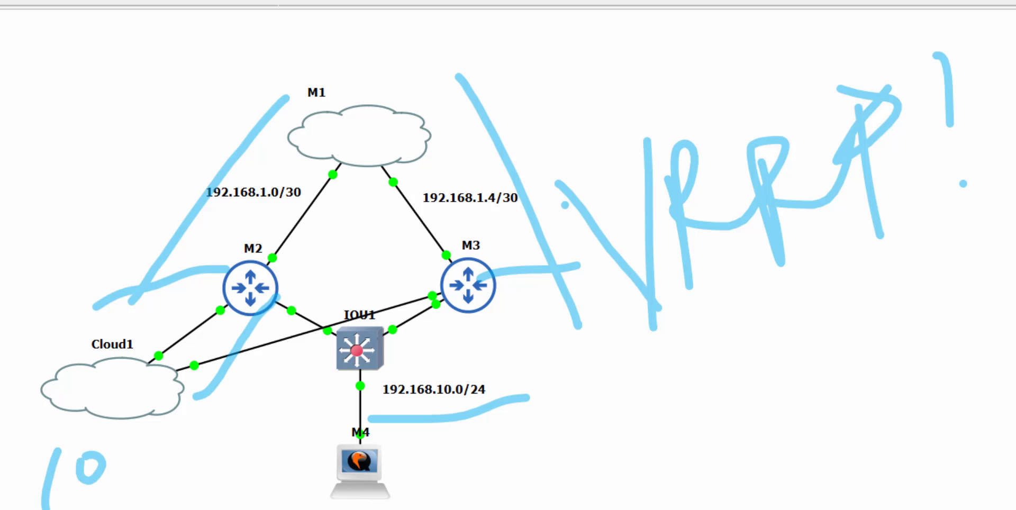
pyautogui.moveTo(145, 419); pyautogui.dragTo(149, 508)
# Draw a pointer line from M3, handwrite "10.2" beside it, and write "10.3" underneath
pyautogui.moveTo(452, 312)
pyautogui.mouseDown()
pyautogui.moveTo(534, 345)
pyautogui.moveTo(561, 390)
pyautogui.mouseUp()
pyautogui.moveTo(585, 348); pyautogui.dragTo(600, 364)
pyautogui.click(628, 354)
pyautogui.moveTo(648, 334); pyautogui.dragTo(704, 365)
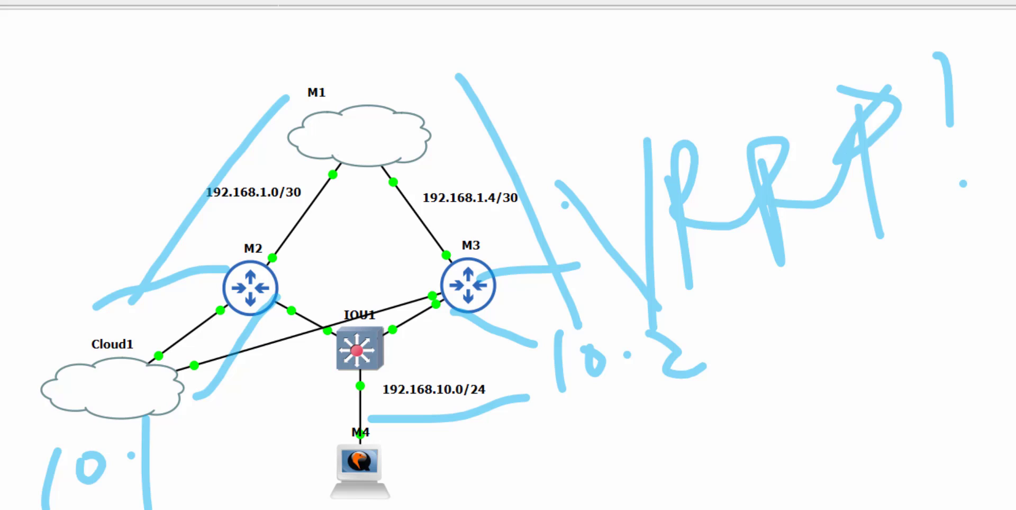
pyautogui.moveTo(530, 438); pyautogui.dragTo(529, 500)
pyautogui.moveTo(566, 441); pyautogui.dragTo(589, 447)
pyautogui.click(622, 440)
pyautogui.moveTo(635, 415)
pyautogui.mouseDown()
pyautogui.moveTo(685, 466)
pyautogui.moveTo(668, 472)
pyautogui.mouseUp()
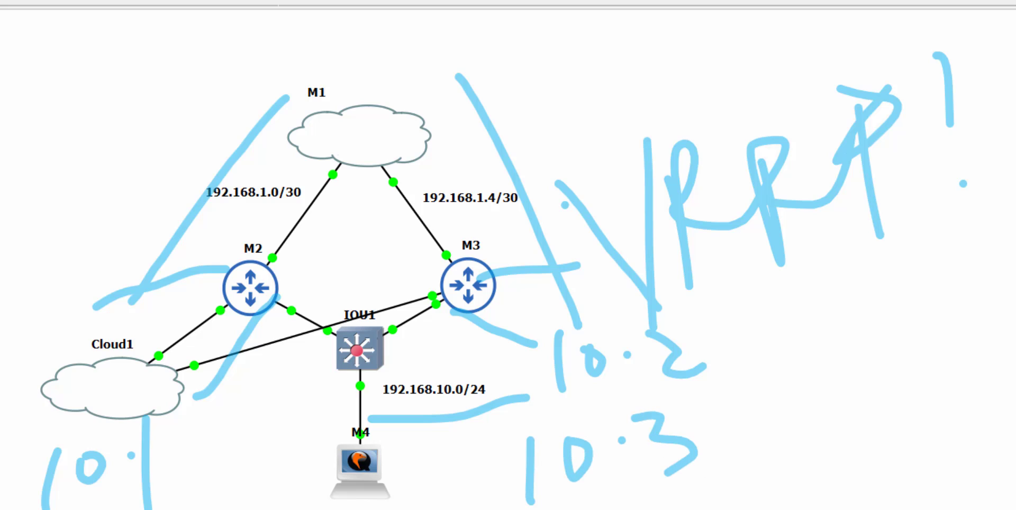
# Draw lines down from M2, M3 and both sides of switch IOU1, ending the switch lines in loops
pyautogui.moveTo(251, 288); pyautogui.dragTo(185, 418)
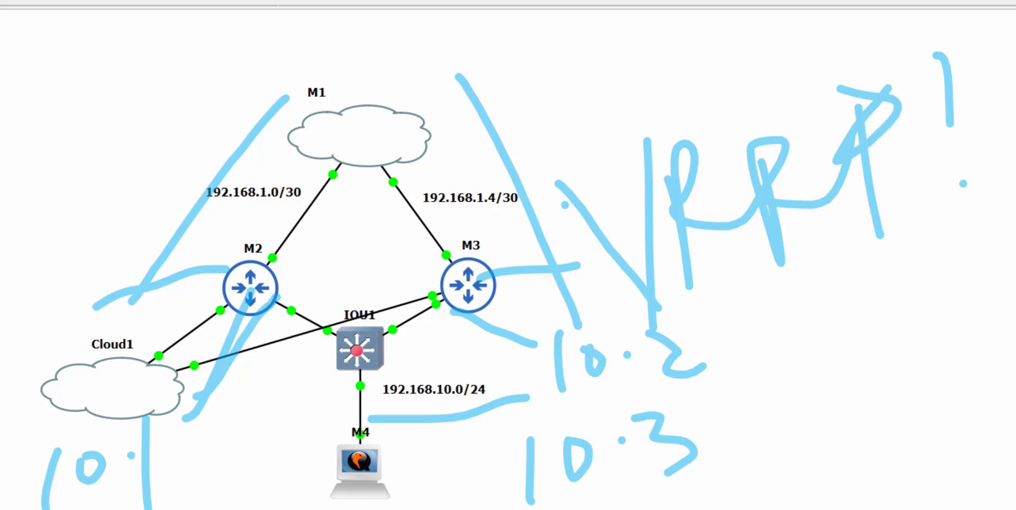
pyautogui.moveTo(468, 268); pyautogui.dragTo(453, 361)
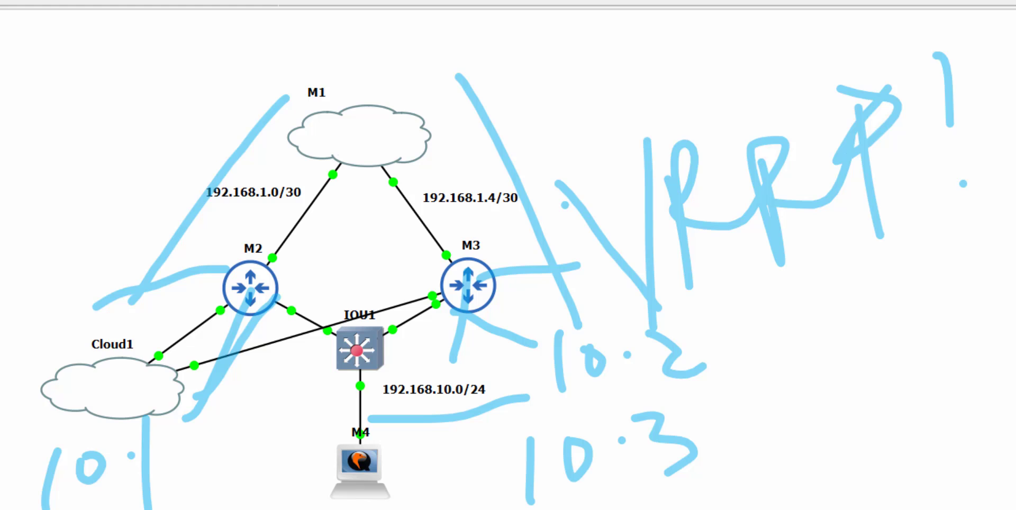
pyautogui.moveTo(338, 359); pyautogui.dragTo(238, 502)
pyautogui.moveTo(233, 440)
pyautogui.mouseDown()
pyautogui.moveTo(205, 503)
pyautogui.moveTo(243, 476)
pyautogui.mouseUp()
pyautogui.moveTo(394, 350); pyautogui.dragTo(471, 492)
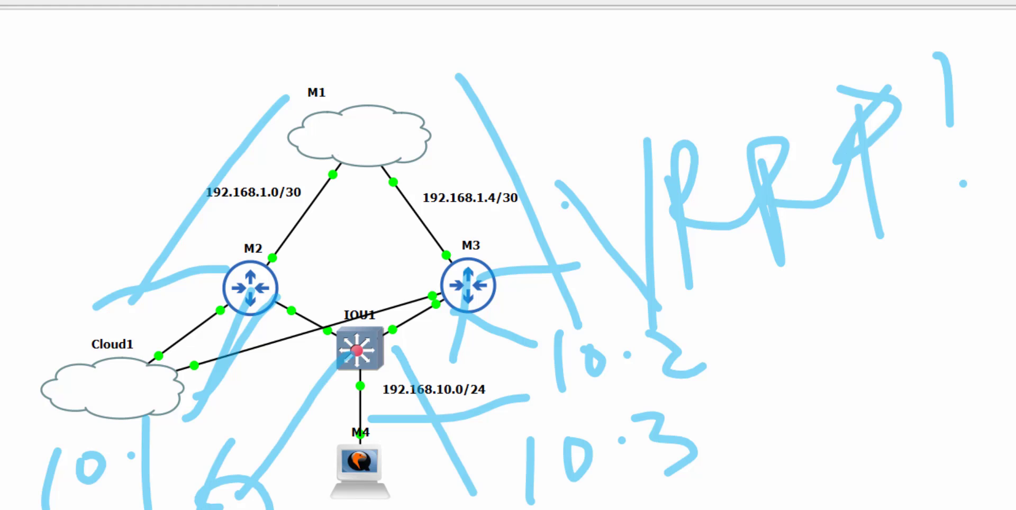
pyautogui.moveTo(516, 402); pyautogui.dragTo(500, 509)
pyautogui.moveTo(450, 471); pyautogui.dragTo(561, 509)
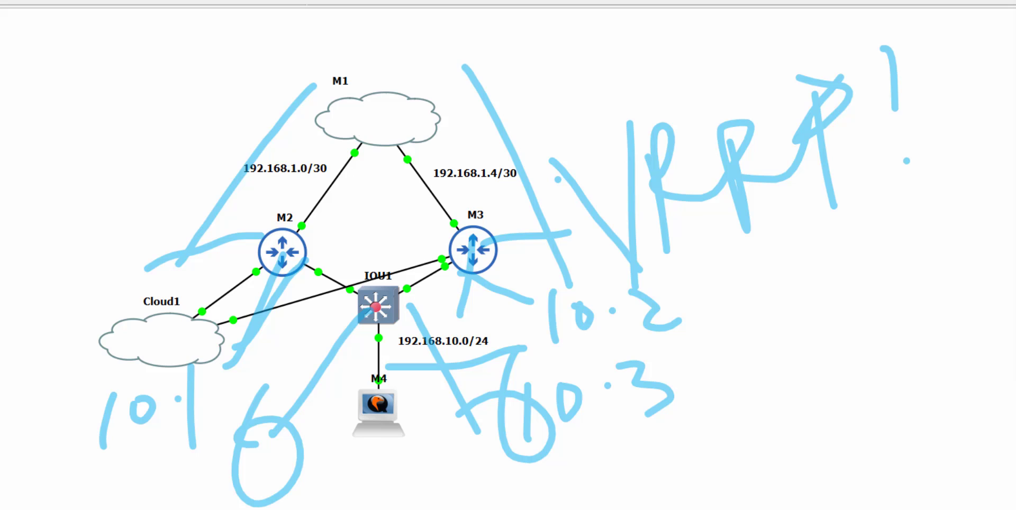
# Handwrite a 192.168 host address ending in ".4" beneath M4, with a short pointer stroke
pyautogui.moveTo(384, 432); pyautogui.dragTo(366, 461)
pyautogui.moveTo(321, 476); pyautogui.dragTo(307, 509)
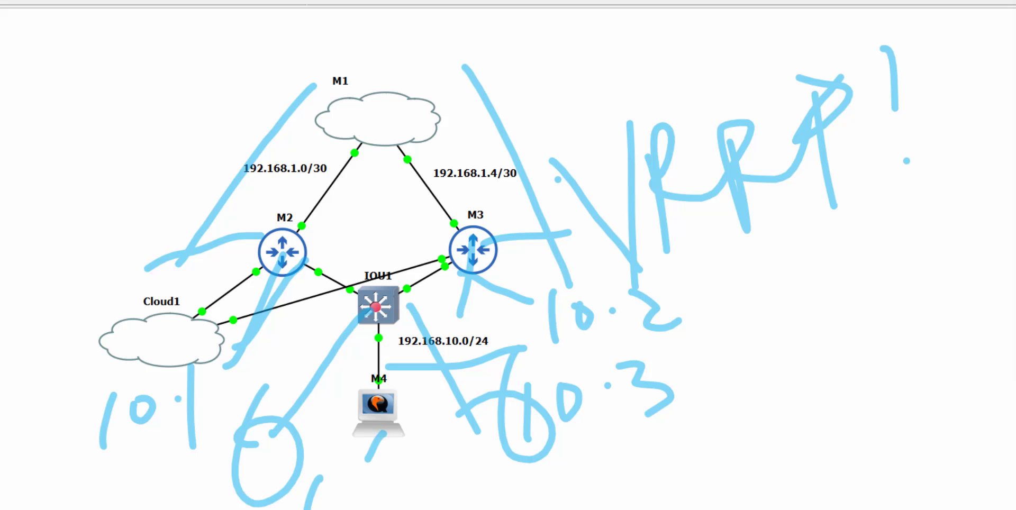
pyautogui.moveTo(364, 458)
pyautogui.mouseDown()
pyautogui.moveTo(352, 503)
pyautogui.moveTo(383, 495)
pyautogui.mouseUp()
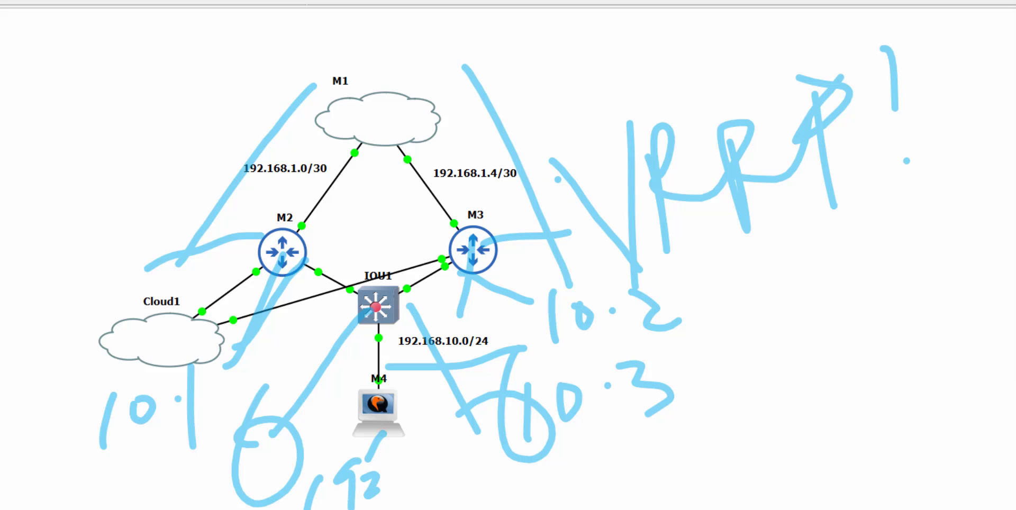
pyautogui.click(400, 479)
pyautogui.moveTo(418, 447); pyautogui.dragTo(416, 497)
pyautogui.moveTo(454, 441); pyautogui.dragTo(443, 473)
pyautogui.moveTo(484, 460)
pyautogui.mouseDown()
pyautogui.moveTo(494, 458)
pyautogui.moveTo(482, 460)
pyautogui.mouseUp()
pyautogui.click(517, 475)
pyautogui.moveTo(562, 458)
pyautogui.mouseDown()
pyautogui.moveTo(557, 473)
pyautogui.moveTo(562, 458)
pyautogui.mouseUp()
pyautogui.click(623, 442)
pyautogui.moveTo(638, 429); pyautogui.dragTo(668, 427)
pyautogui.moveTo(676, 412); pyautogui.dragTo(655, 482)
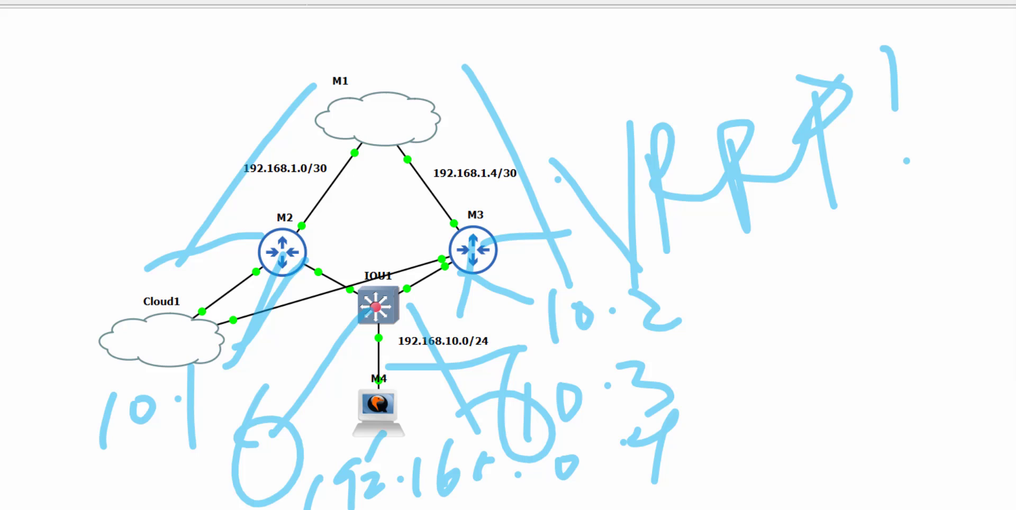
# Handwrite the address ending "10.3" beneath M4's handwritten address
pyautogui.moveTo(527, 495); pyautogui.dragTo(524, 509)
pyautogui.moveTo(561, 496); pyautogui.dragTo(563, 503)
pyautogui.click(587, 497)
pyautogui.moveTo(601, 477); pyautogui.dragTo(627, 509)
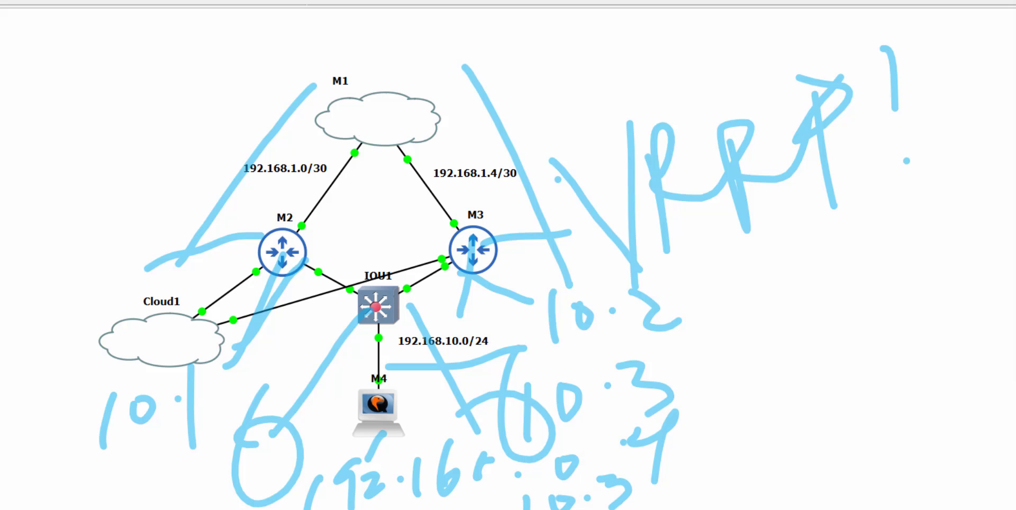
# Mark router M3 with short strokes radiating from its icon
pyautogui.moveTo(495, 235); pyautogui.dragTo(518, 213)
pyautogui.moveTo(461, 272); pyautogui.dragTo(426, 312)
pyautogui.moveTo(476, 258); pyautogui.dragTo(528, 291)
pyautogui.moveTo(468, 251); pyautogui.dragTo(443, 260)
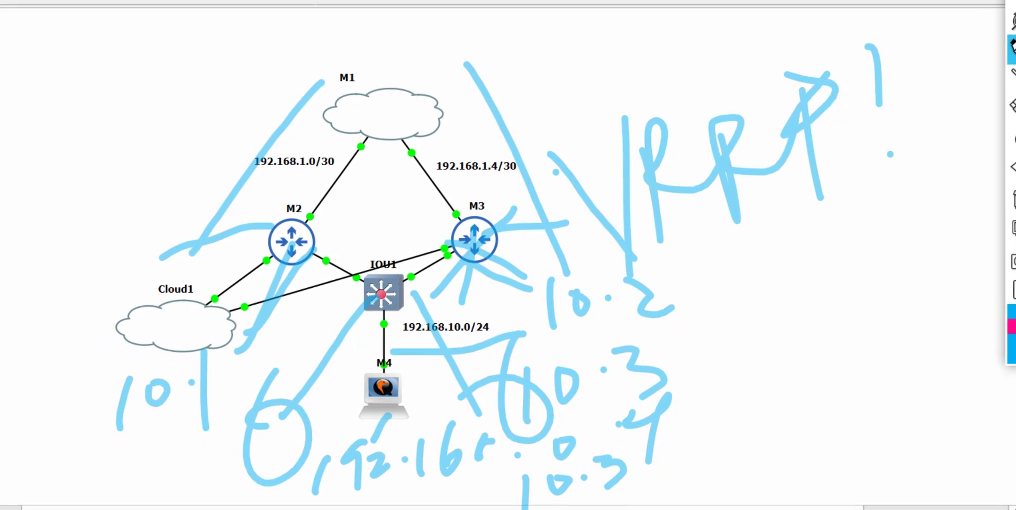
# Trace the traffic path from M4 through M2 to M1 and cross out the M1–M3 link
pyautogui.moveTo(376, 458); pyautogui.dragTo(276, 319)
pyautogui.moveTo(359, 96); pyautogui.dragTo(264, 299)
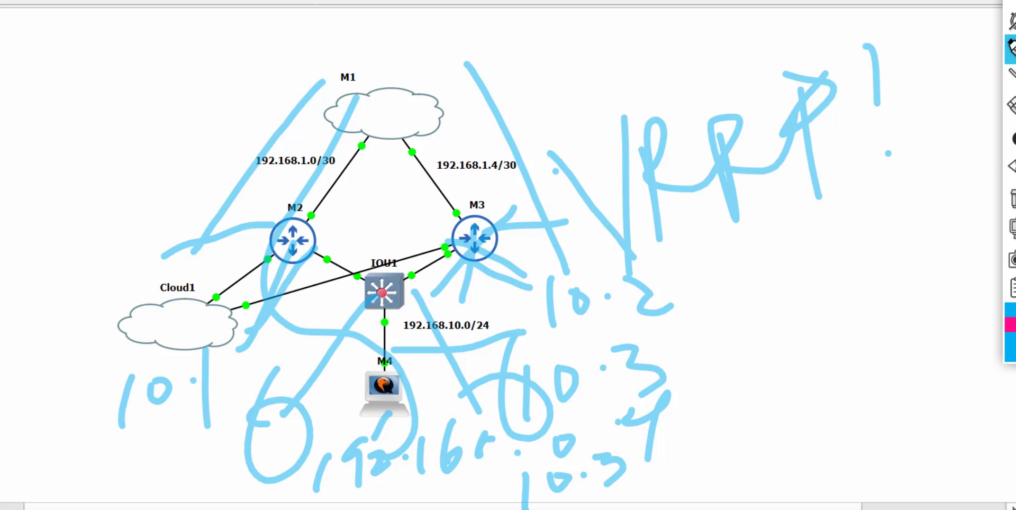
pyautogui.moveTo(456, 122); pyautogui.dragTo(400, 211)
pyautogui.moveTo(397, 154); pyautogui.dragTo(495, 183)
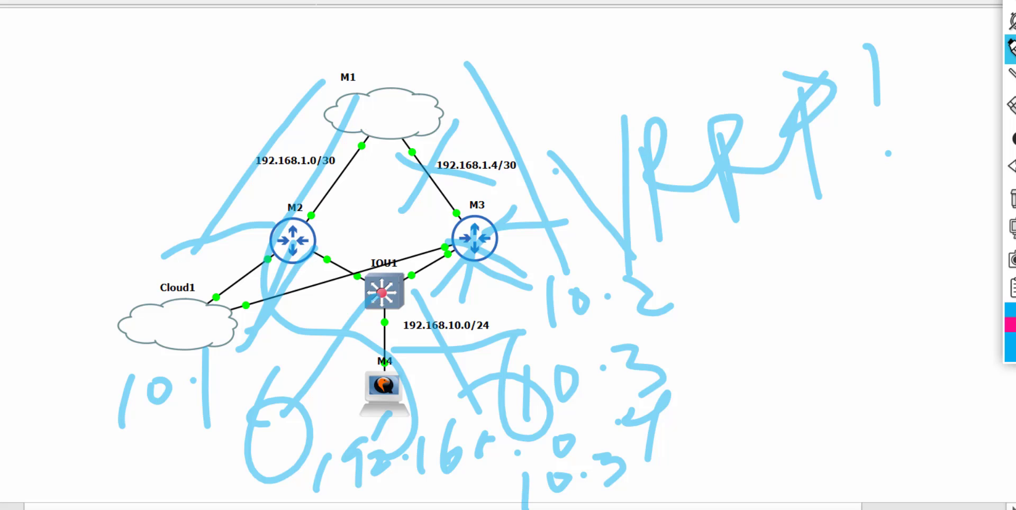
# Draw a loop above M1 and handwrite "8.8.8.8" beside it
pyautogui.moveTo(379, 82)
pyautogui.mouseDown()
pyautogui.moveTo(397, 8)
pyautogui.moveTo(416, 64)
pyautogui.mouseUp()
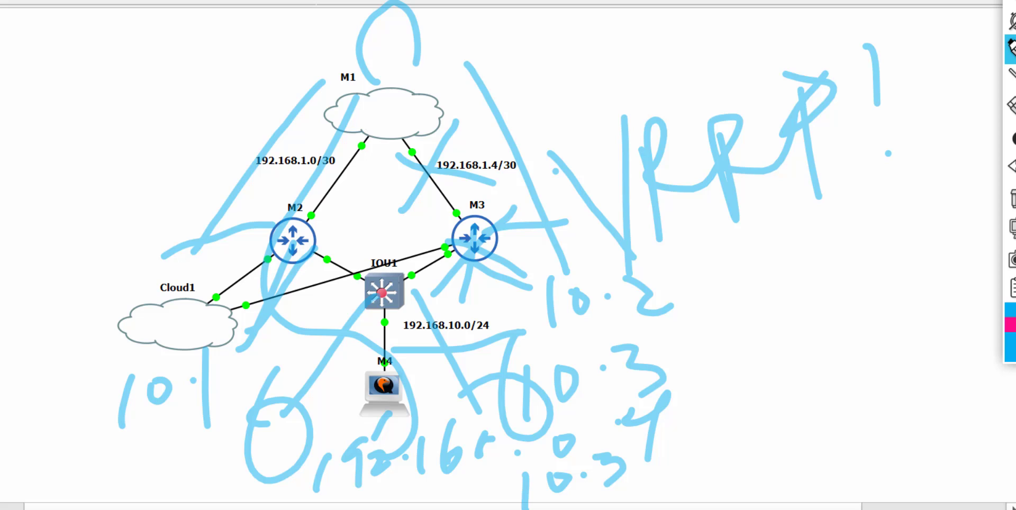
pyautogui.moveTo(460, 27)
pyautogui.mouseDown()
pyautogui.moveTo(454, 63)
pyautogui.moveTo(465, 28)
pyautogui.moveTo(503, 48)
pyautogui.mouseUp()
pyautogui.click(483, 28)
pyautogui.moveTo(537, 13); pyautogui.dragTo(571, 40)
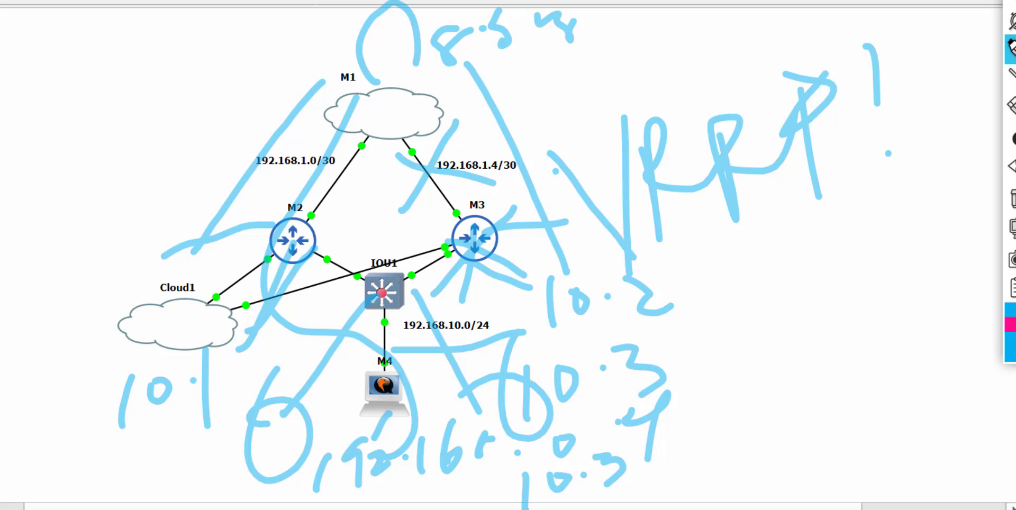
# Undo the 8.8.8.8 annotation and the pen strokes drawn before it
pyautogui.hotkey('ctrl', 'z')
pyautogui.hotkey('ctrl', 'z')
pyautogui.hotkey('ctrl', 'z')
pyautogui.hotkey('ctrl', 'z')
pyautogui.hotkey('ctrl', 'z')
pyautogui.hotkey('ctrl', 'z')
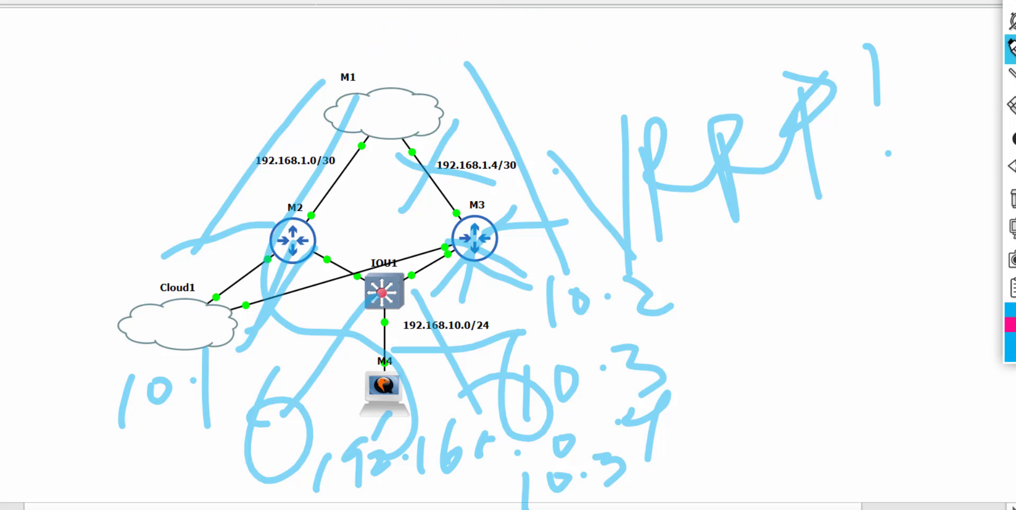
pyautogui.hotkey('ctrl', 'z')
pyautogui.hotkey('ctrl', 'z')
pyautogui.hotkey('ctrl', 'z')
pyautogui.hotkey('ctrl', 'z')
pyautogui.hotkey('ctrl', 'z')
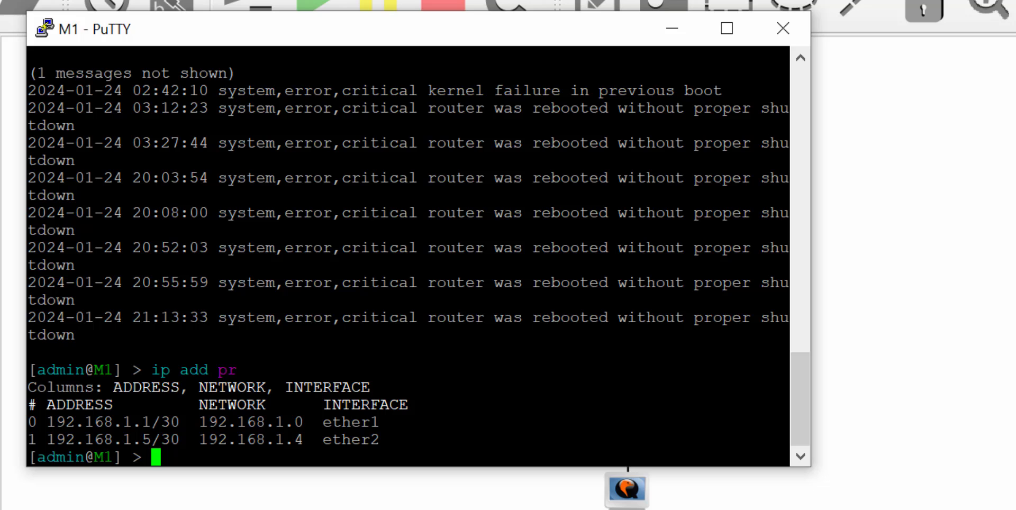
# Create a bridge interface named bridge1 in the M1 console and begin an "ip add" command
pyautogui.write('int ')
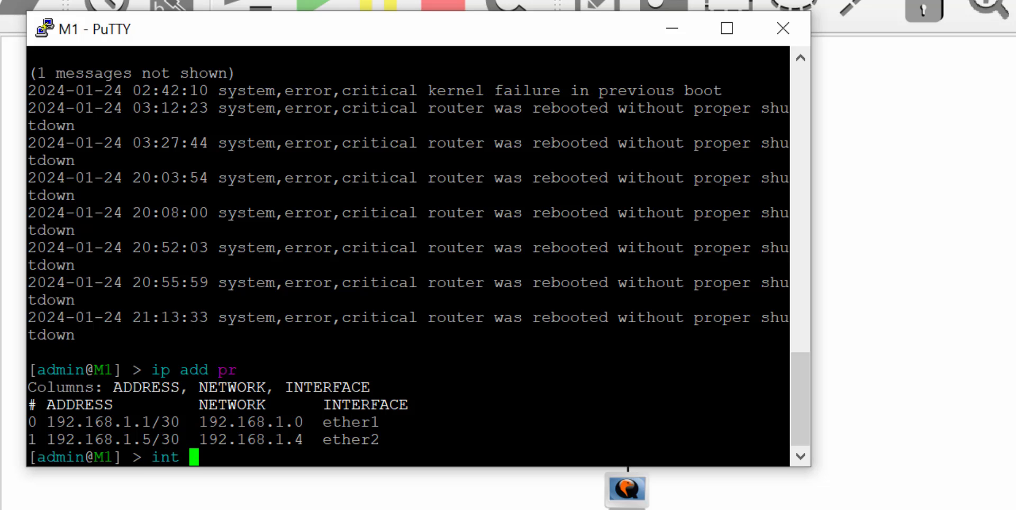
pyautogui.write('br add ')
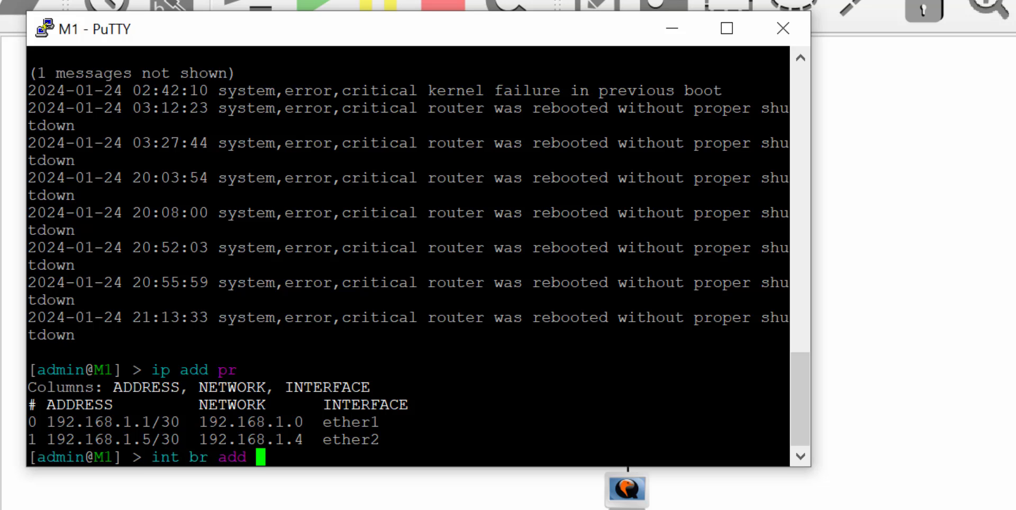
pyautogui.write('name=bri')
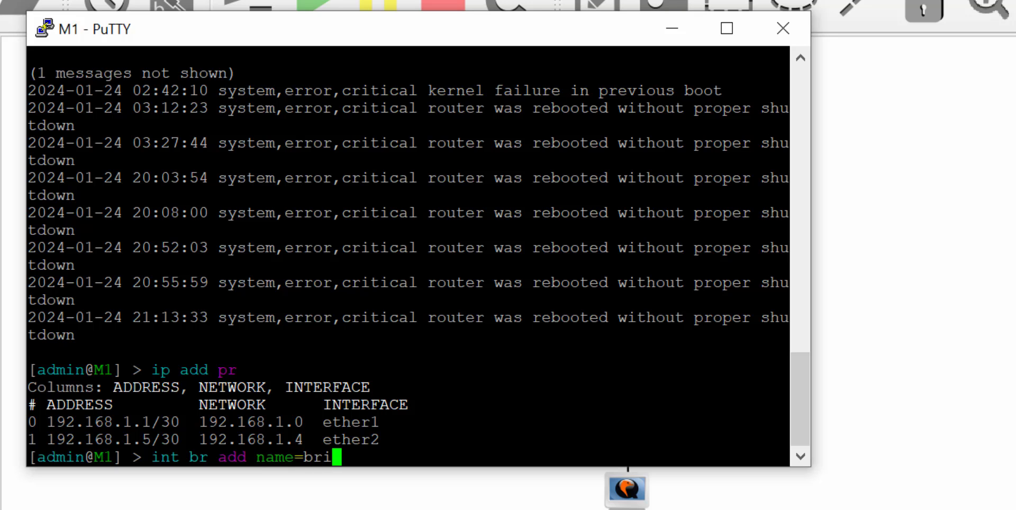
pyautogui.write('dge1')
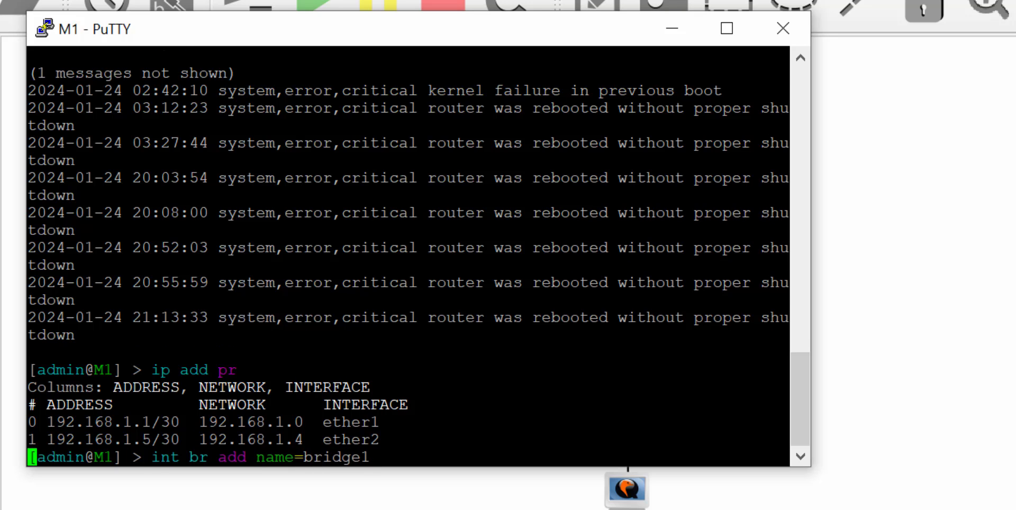
pyautogui.press('Return')
pyautogui.write('ip add ')
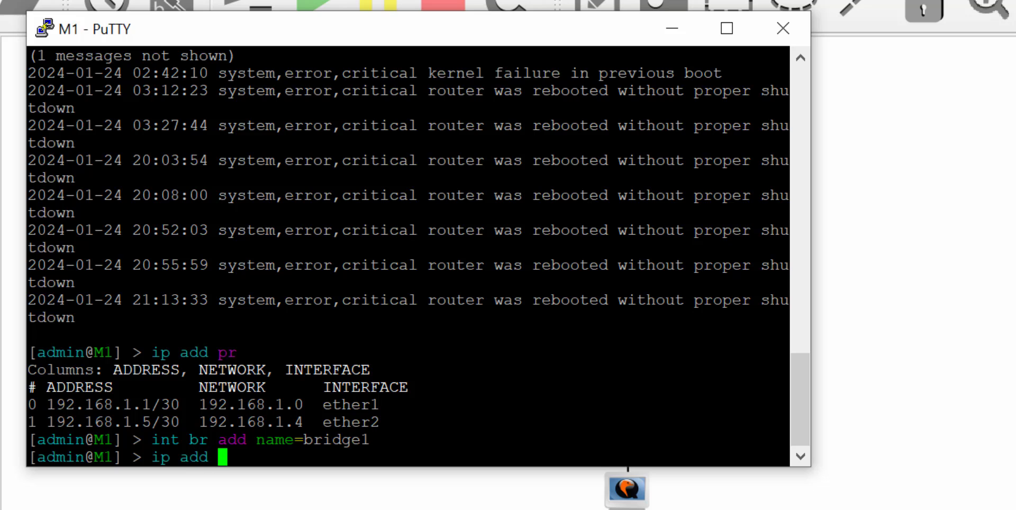
pyautogui.write('8.8.8.8')
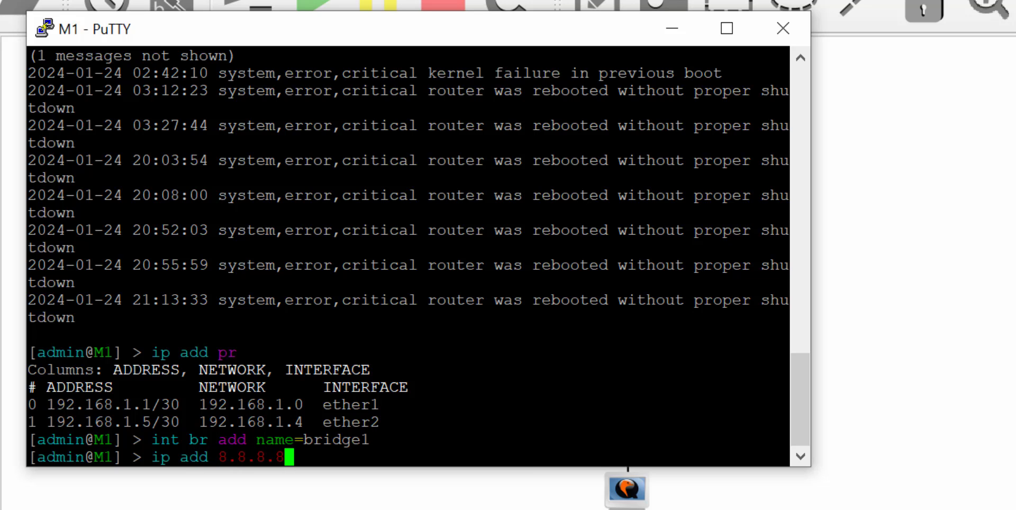
pyautogui.write('/')
pyautogui.press('BackSpace')
pyautogui.press('BackSpace')
pyautogui.press('BackSpace')
pyautogui.press('BackSpace')
pyautogui.press('BackSpace')
pyautogui.press('BackSpace')
pyautogui.press('BackSpace')
pyautogui.press('BackSpace')
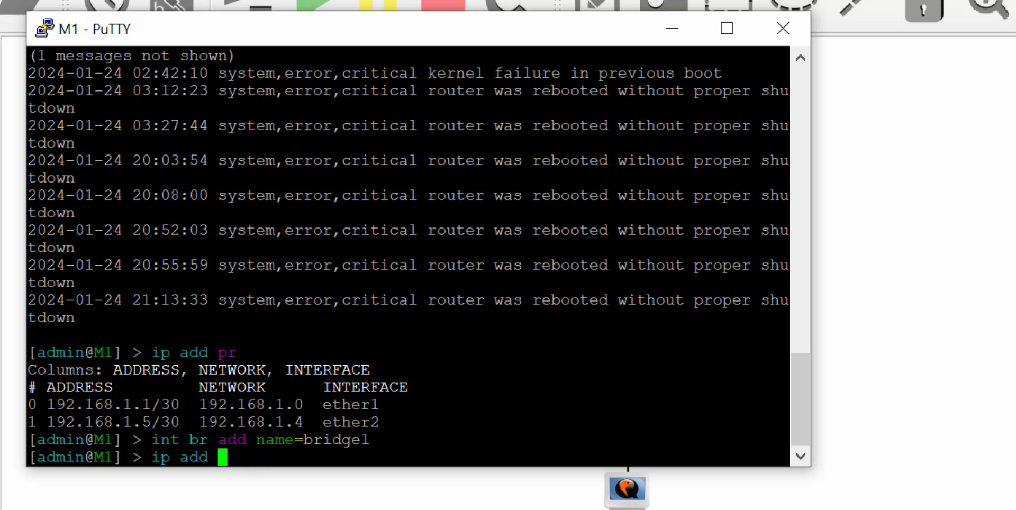
# Complete the command to assign address 8.8.8.8/32 to interface bridge1 on M1
pyautogui.write('ad add')
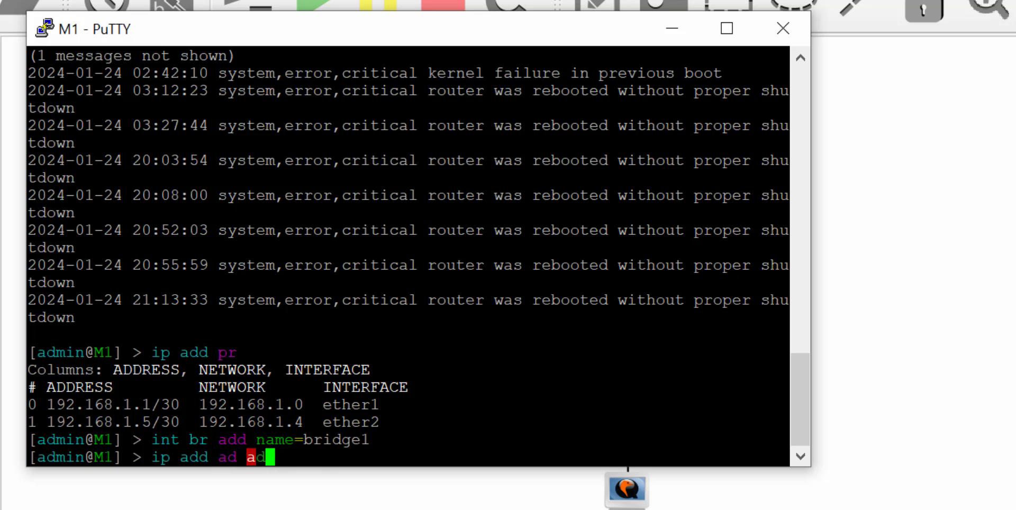
pyautogui.press('Tab')
pyautogui.write('8.8.8.')
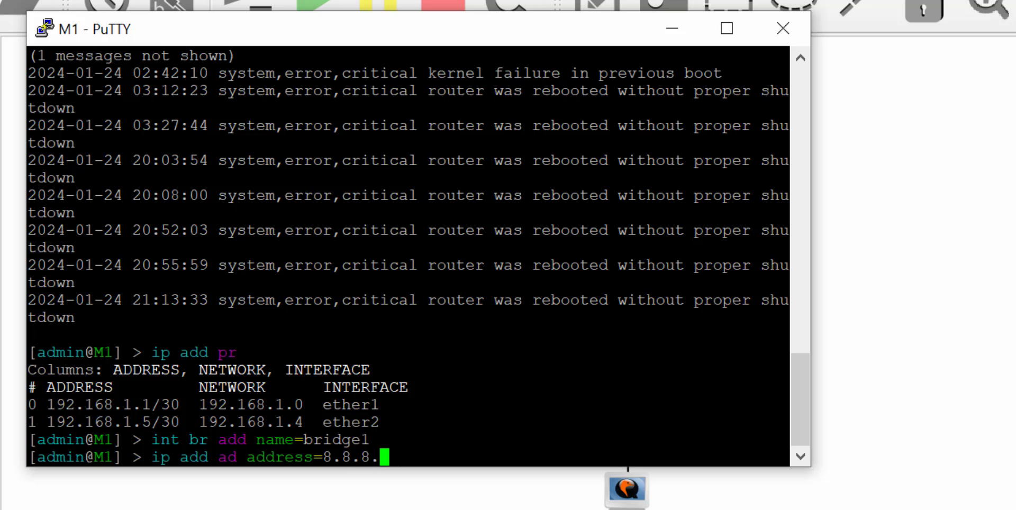
pyautogui.write('8/32 int')
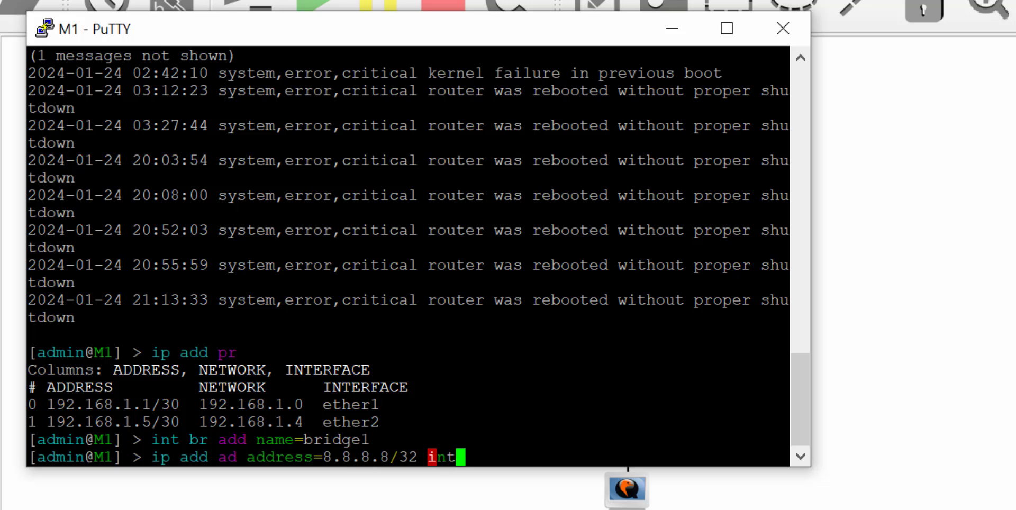
pyautogui.press('Tab')
pyautogui.write('b')
pyautogui.press('Tab')
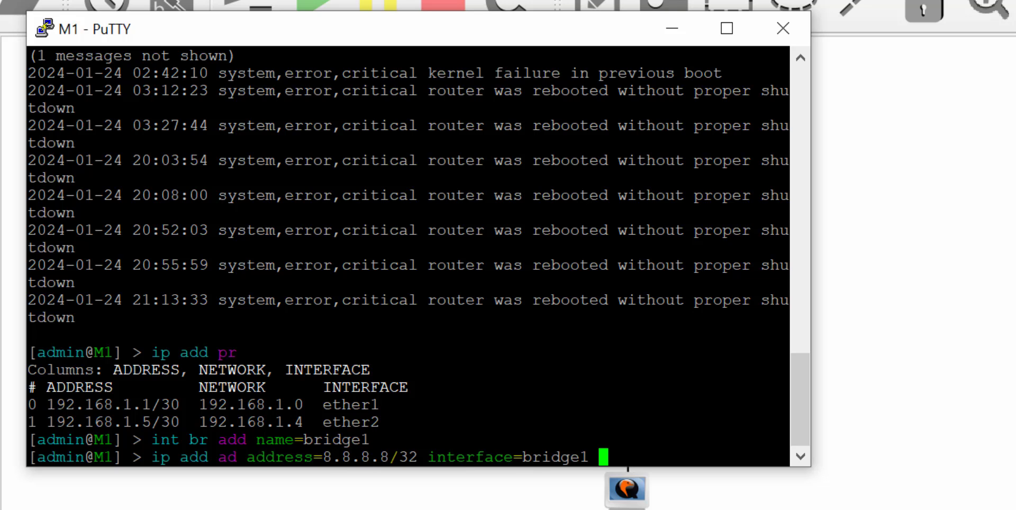
pyautogui.press('Return')
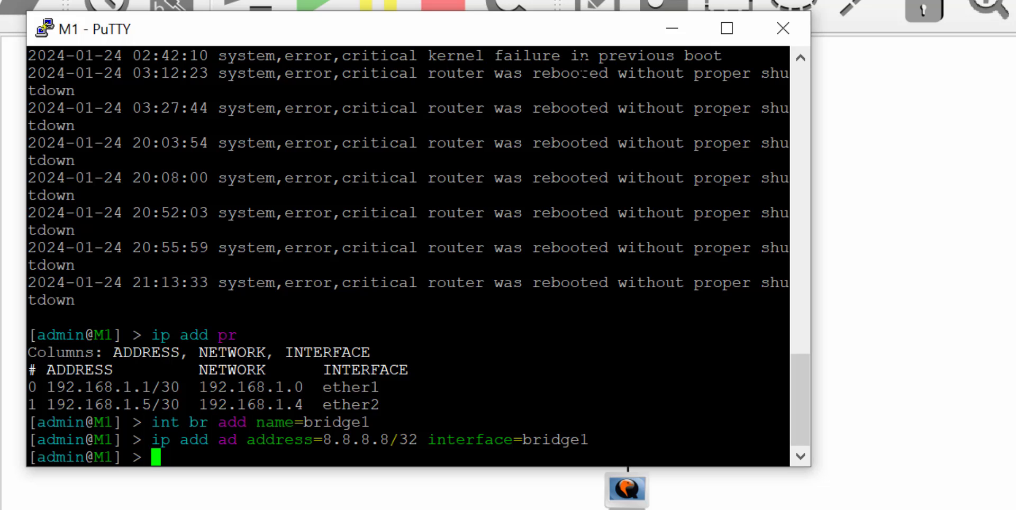
# Minimize the M1 console and switch from the topology to the WinBox session on router M2
pyautogui.click(668, 33)
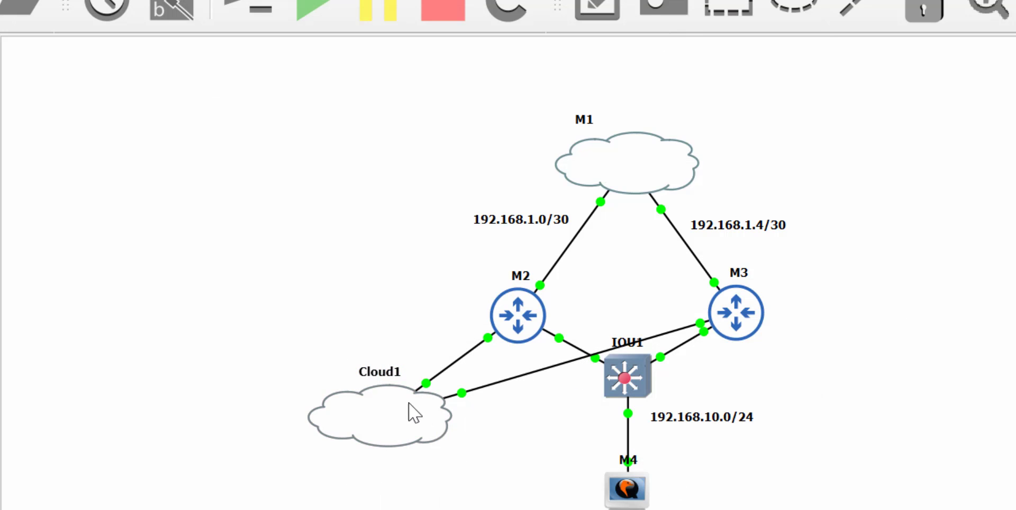
pyautogui.click(761, 317)
pyautogui.doubleClick(524, 303)
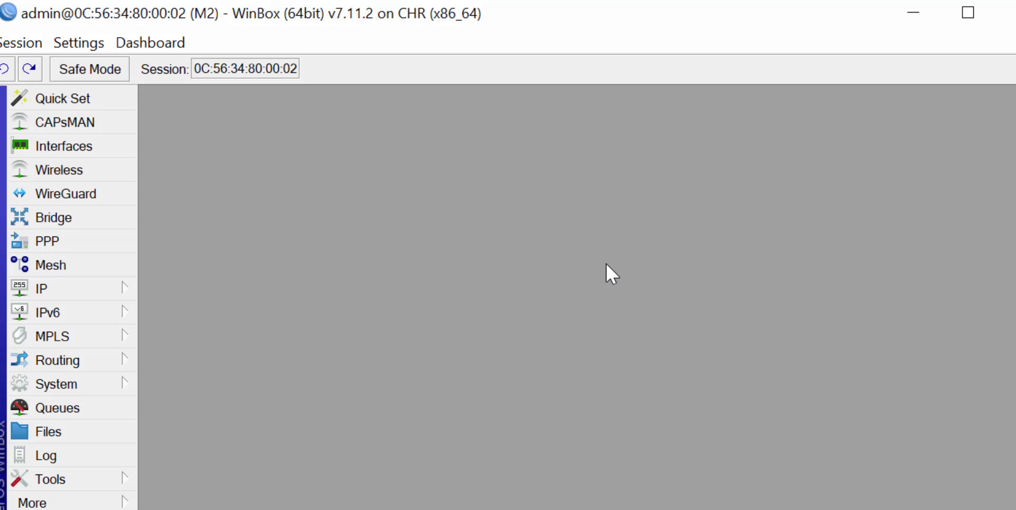
# Start a new firewall NAT rule on M2 with chain srcnat and out interface ether1
pyautogui.click(51, 292)
pyautogui.click(203, 318)
pyautogui.click(234, 124)
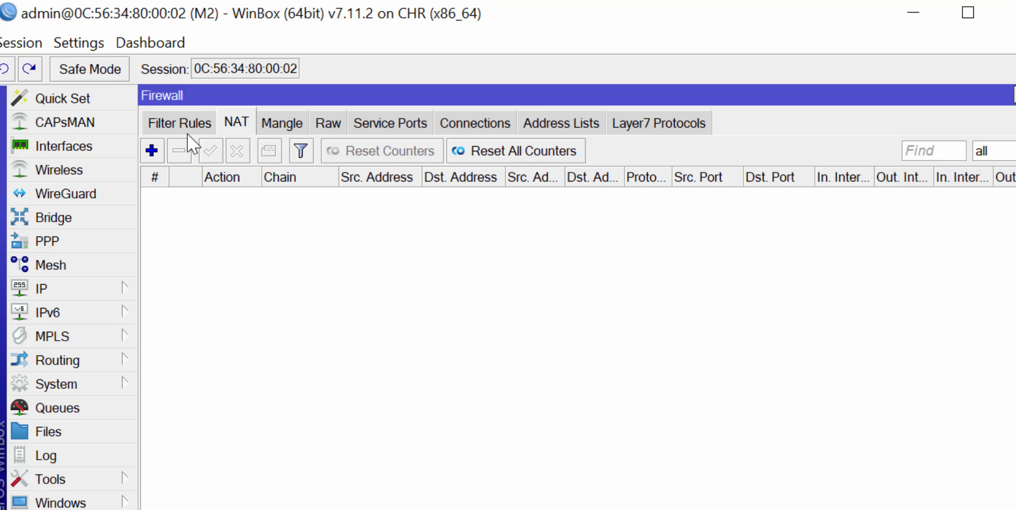
pyautogui.click(151, 151)
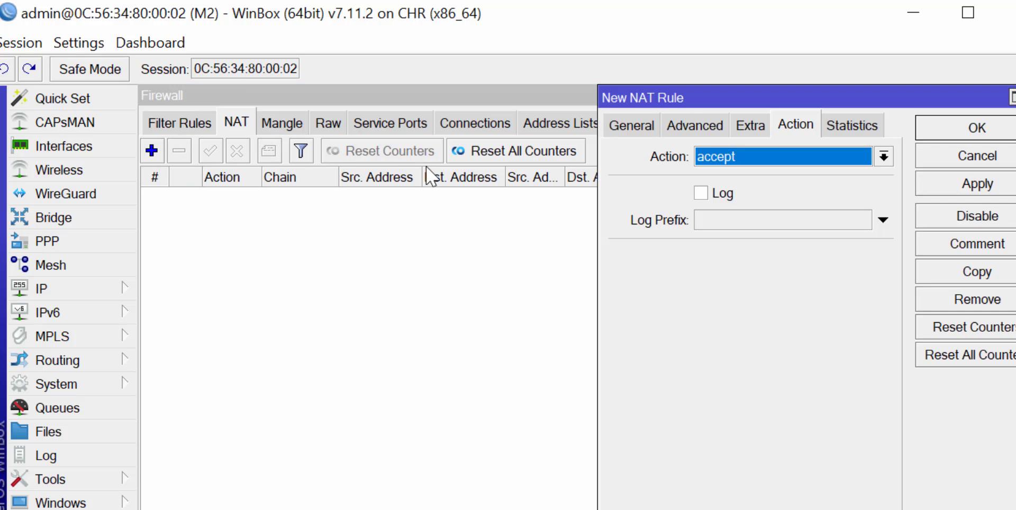
pyautogui.click(634, 127)
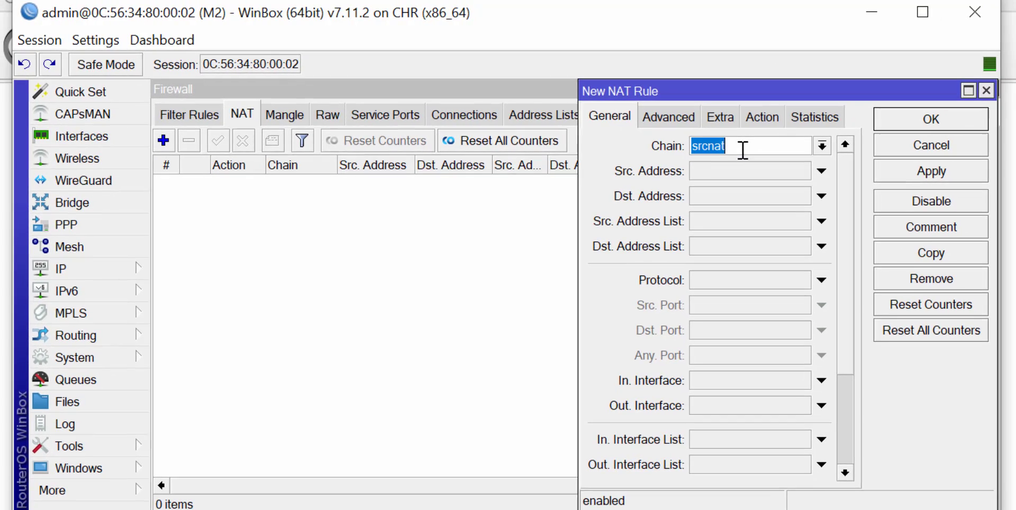
pyautogui.click(705, 409)
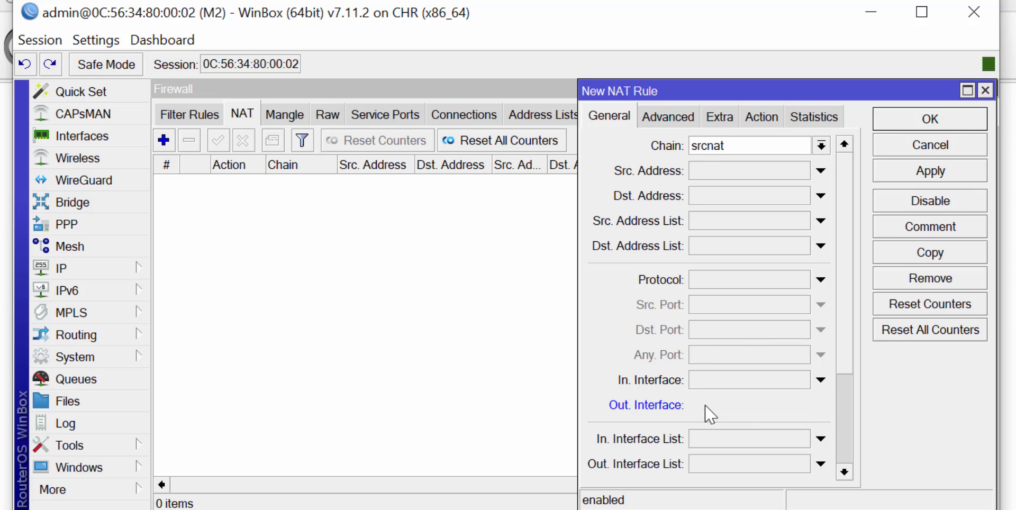
# Set the NAT rule's action to masquerade, save the rule and close the firewall window
pyautogui.click(762, 118)
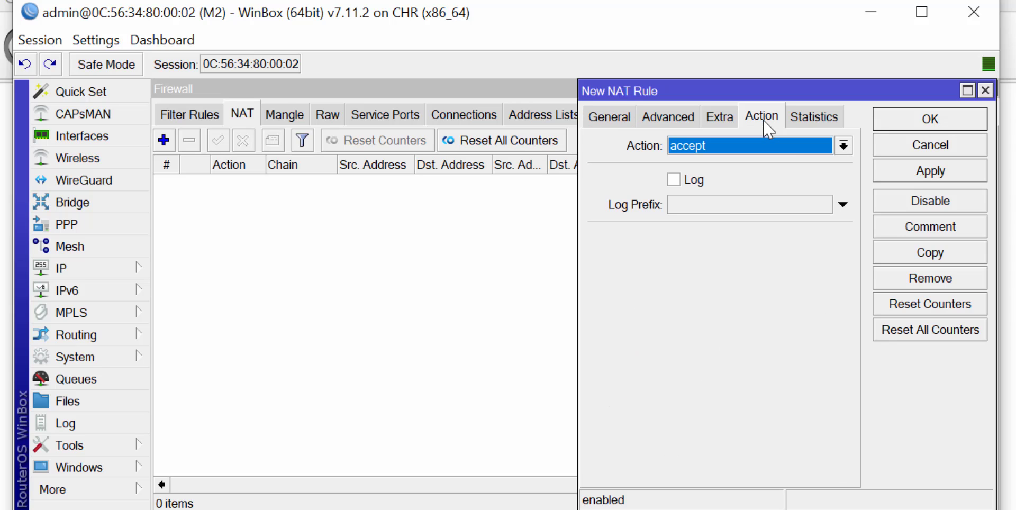
pyautogui.click(842, 146)
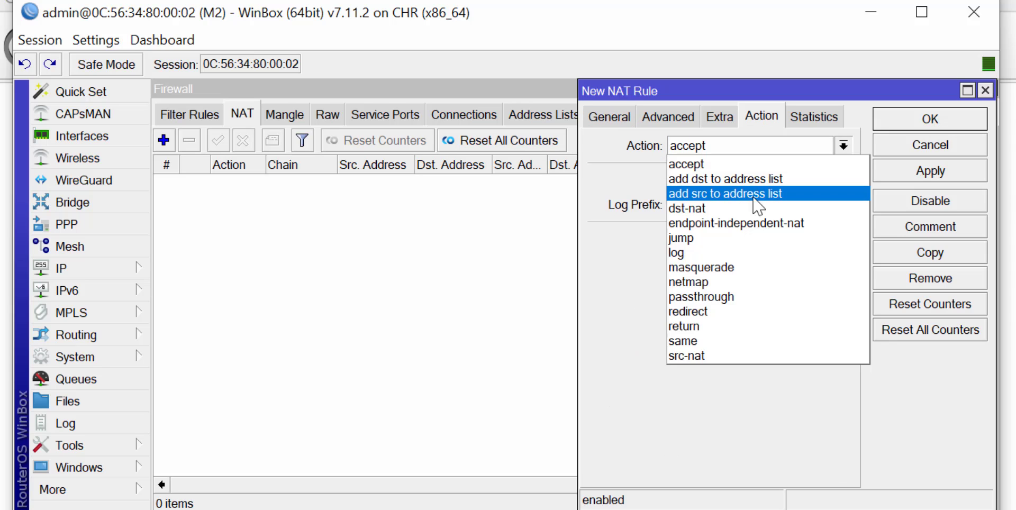
pyautogui.click(693, 265)
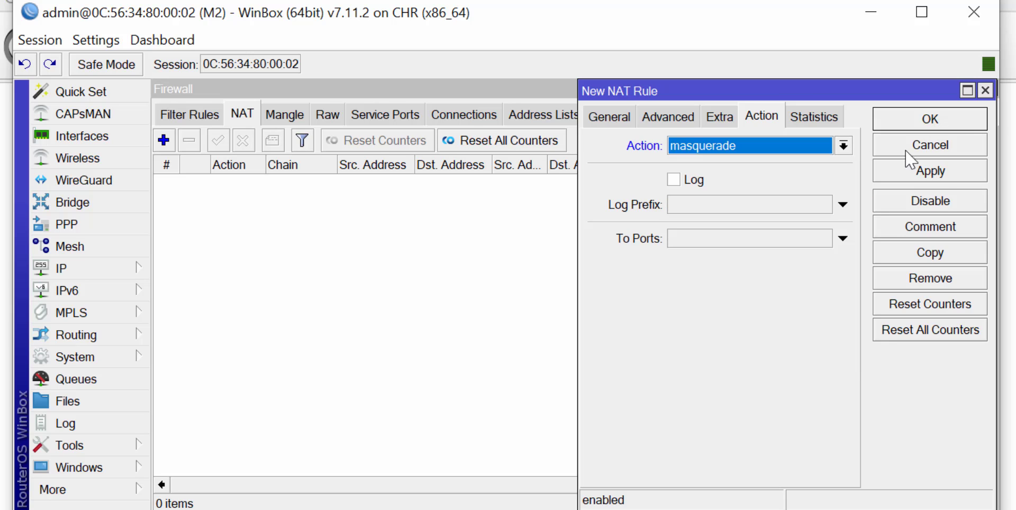
pyautogui.click(936, 180)
pyautogui.click(935, 117)
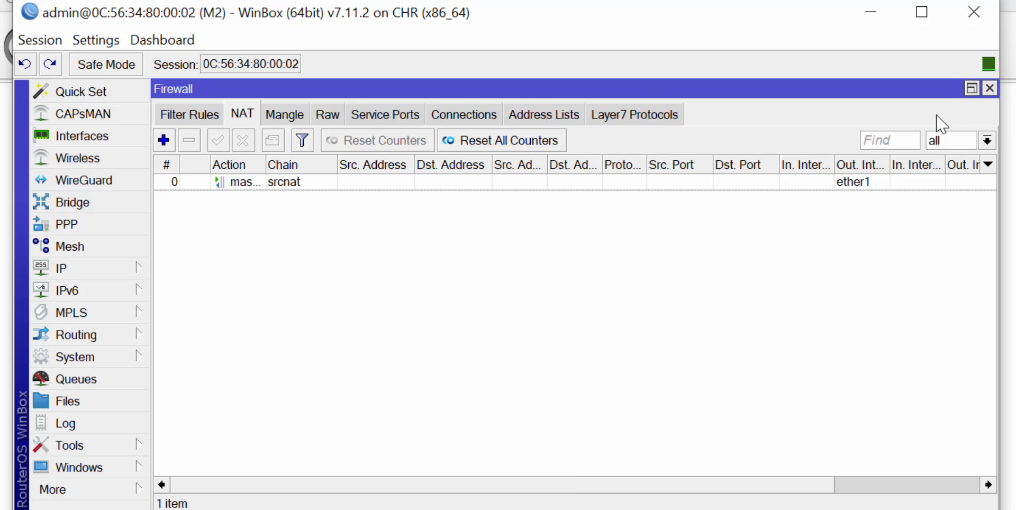
pyautogui.click(989, 88)
# Start a new VRRP interface on M2 and assign it to ether2
pyautogui.click(105, 139)
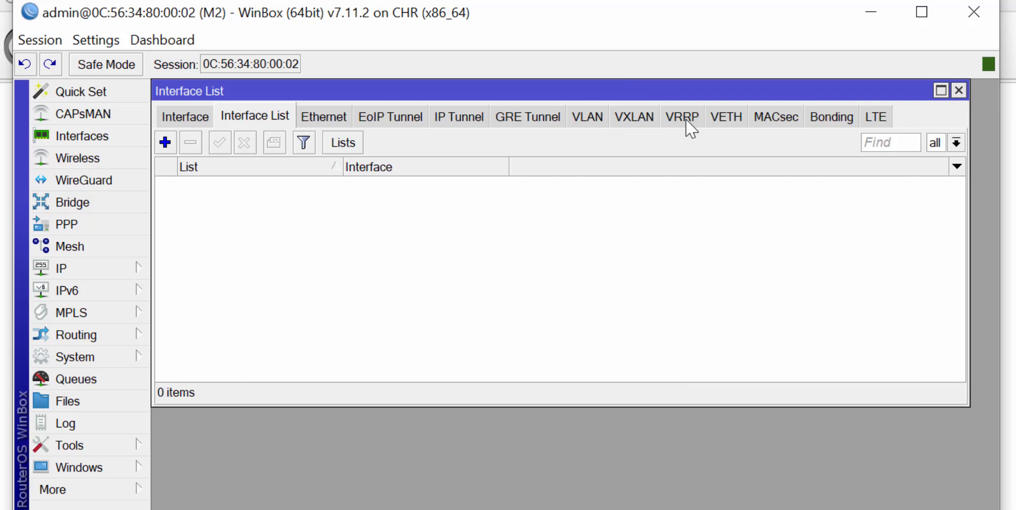
pyautogui.click(686, 122)
pyautogui.click(164, 144)
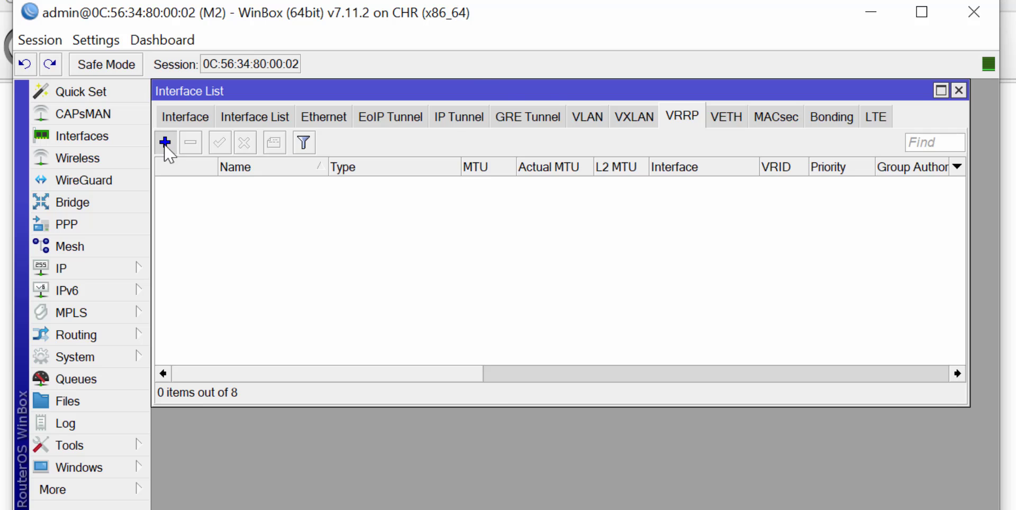
pyautogui.click(528, 122)
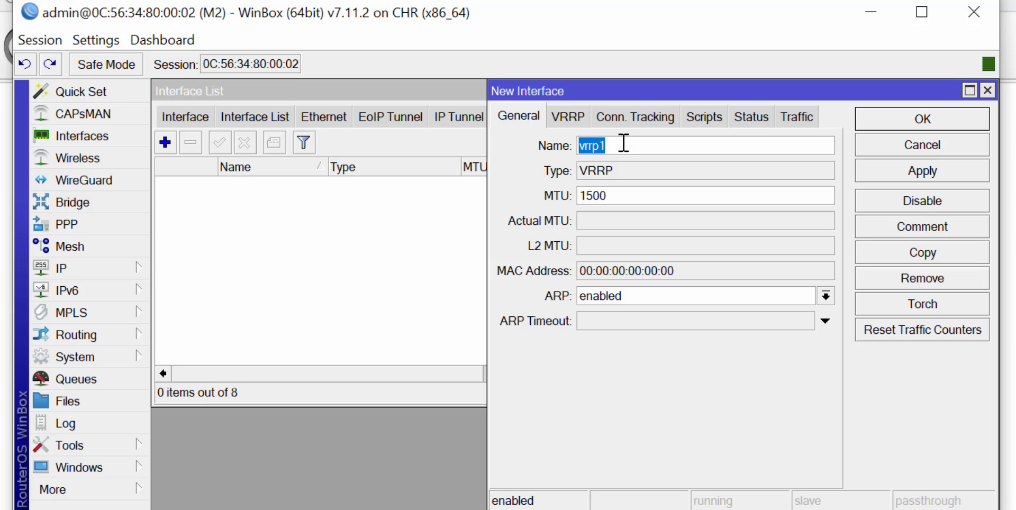
pyautogui.click(571, 114)
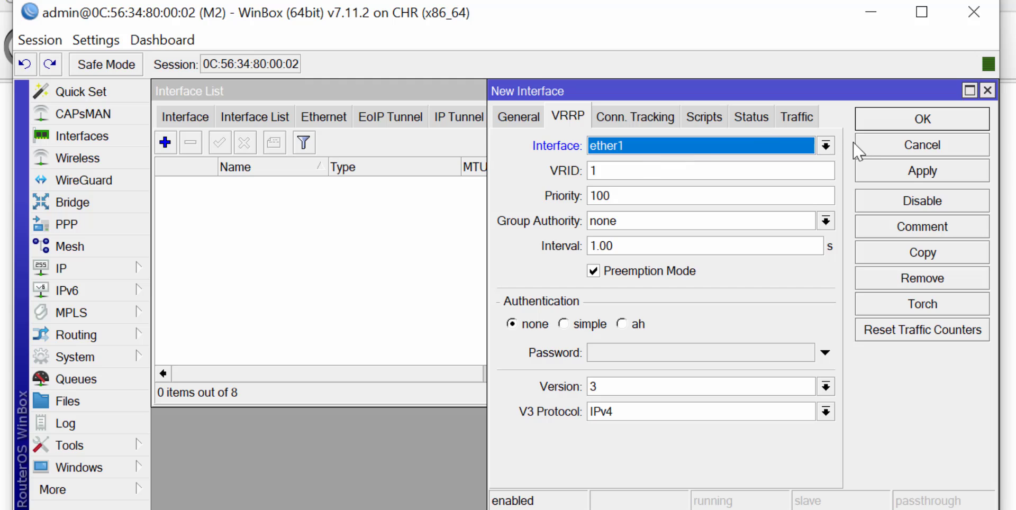
pyautogui.click(825, 146)
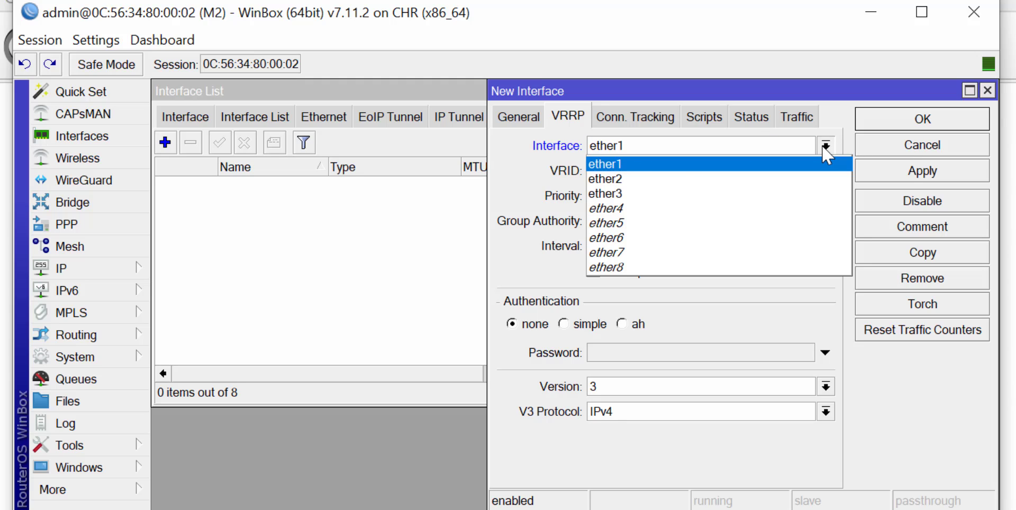
pyautogui.click(622, 178)
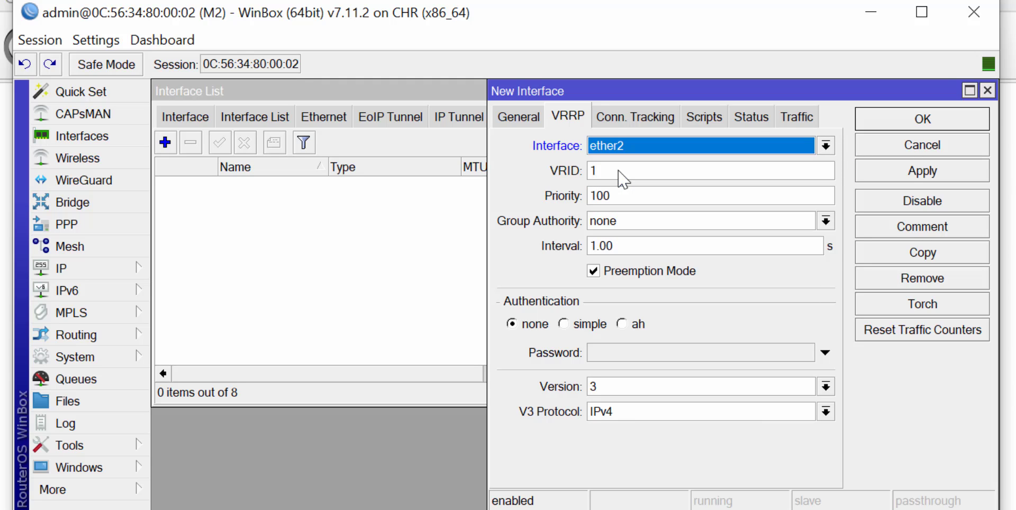
# Set the VRRP interface's VRID to 10, keep priority 100 and the 1.00 s interval, and save it
pyautogui.click(609, 171)
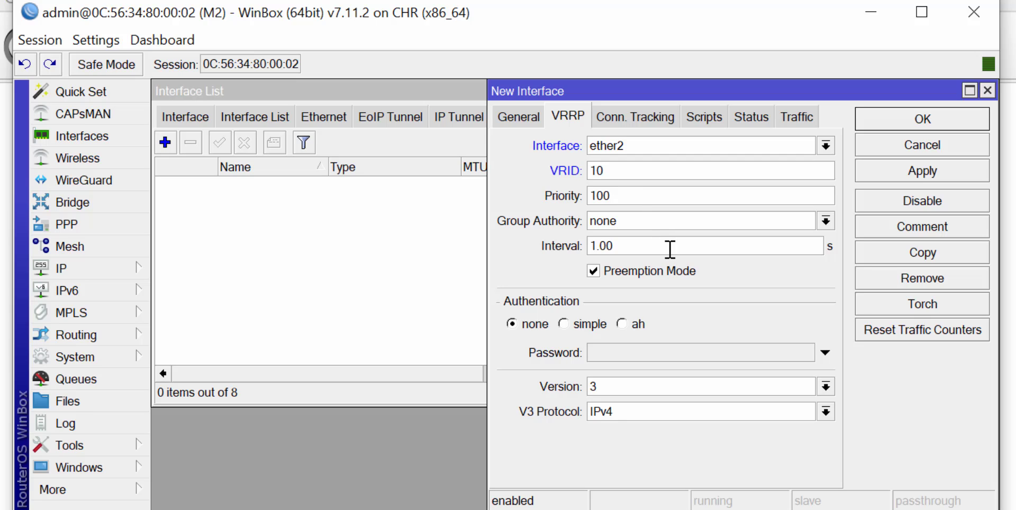
pyautogui.press('Tab')
pyautogui.moveTo(619, 246); pyautogui.dragTo(590, 239)
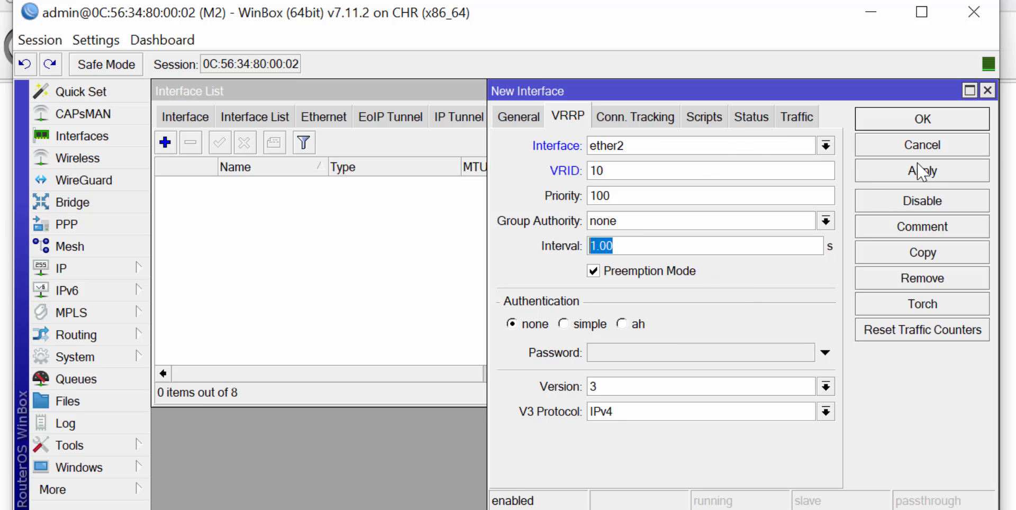
pyautogui.click(926, 175)
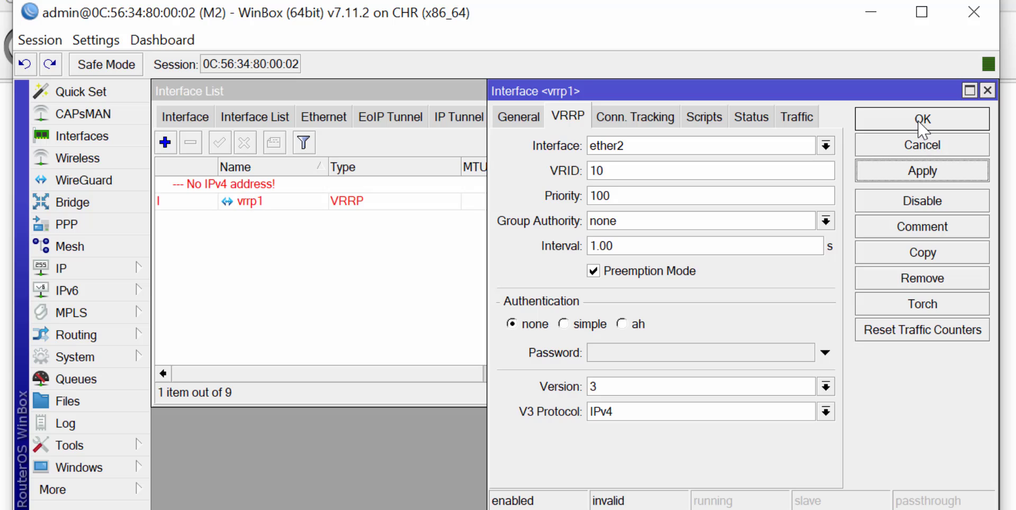
pyautogui.click(921, 120)
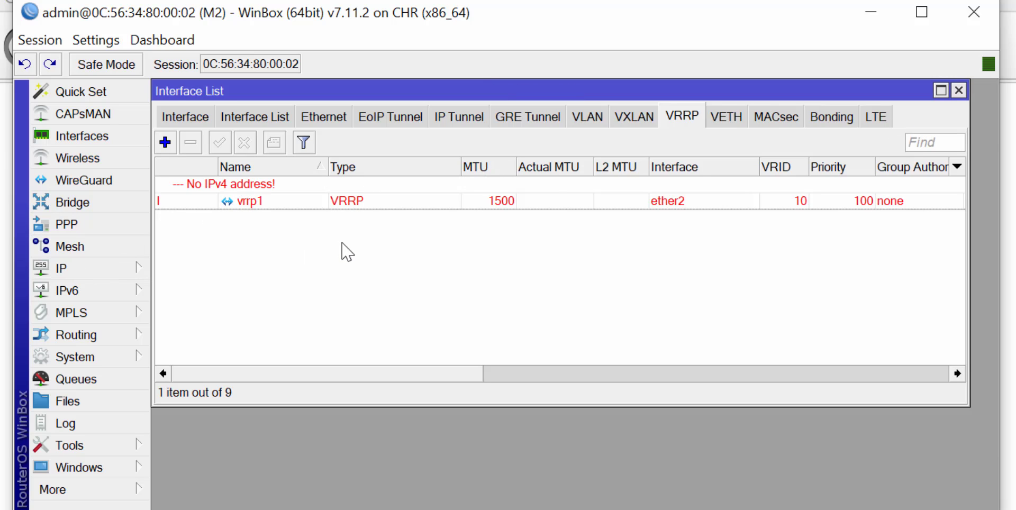
# Add IP address 192.168.10.3/24 to interface vrrp1 on M2, then close the address and interface lists
pyautogui.click(101, 270)
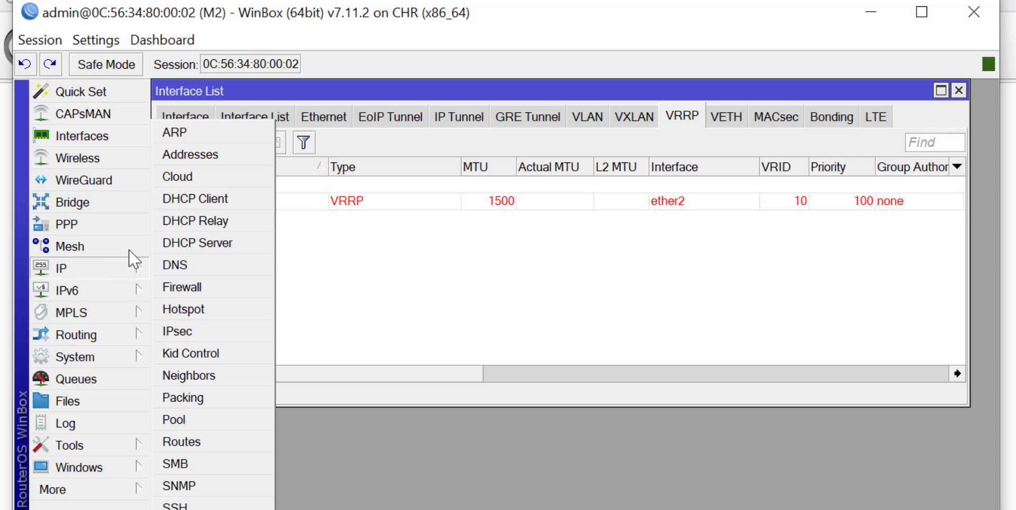
pyautogui.click(222, 161)
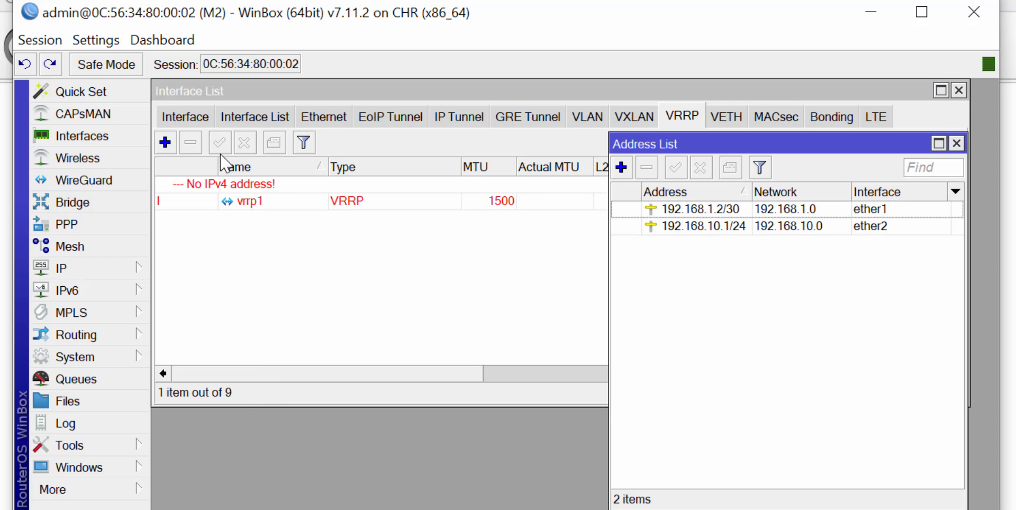
pyautogui.click(622, 167)
pyautogui.write('192.')
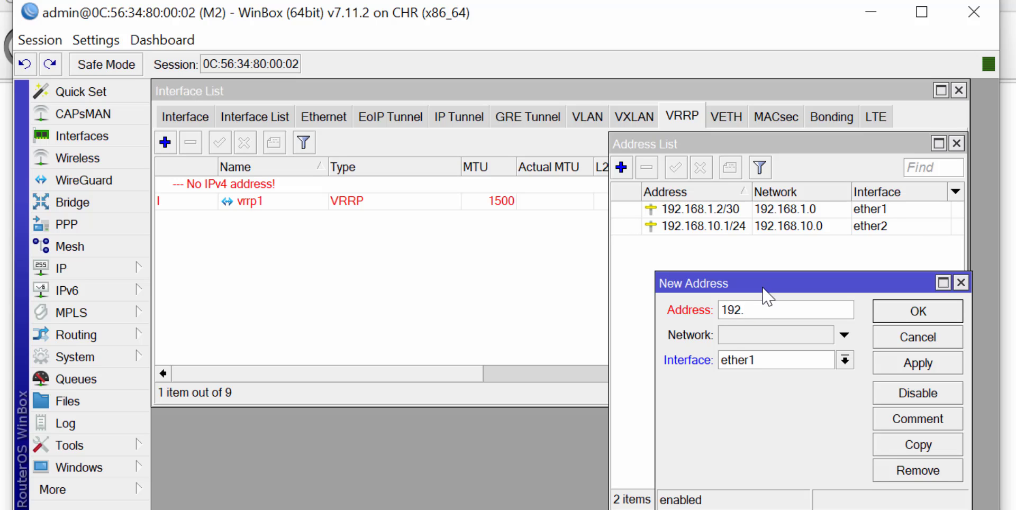
pyautogui.write('168.10.3/24')
pyautogui.click(845, 360)
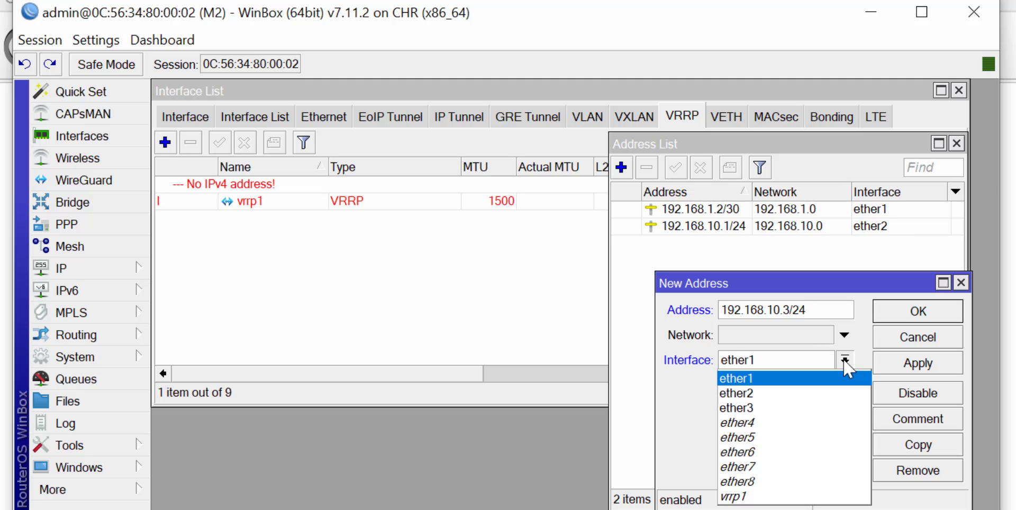
pyautogui.click(738, 498)
pyautogui.click(918, 313)
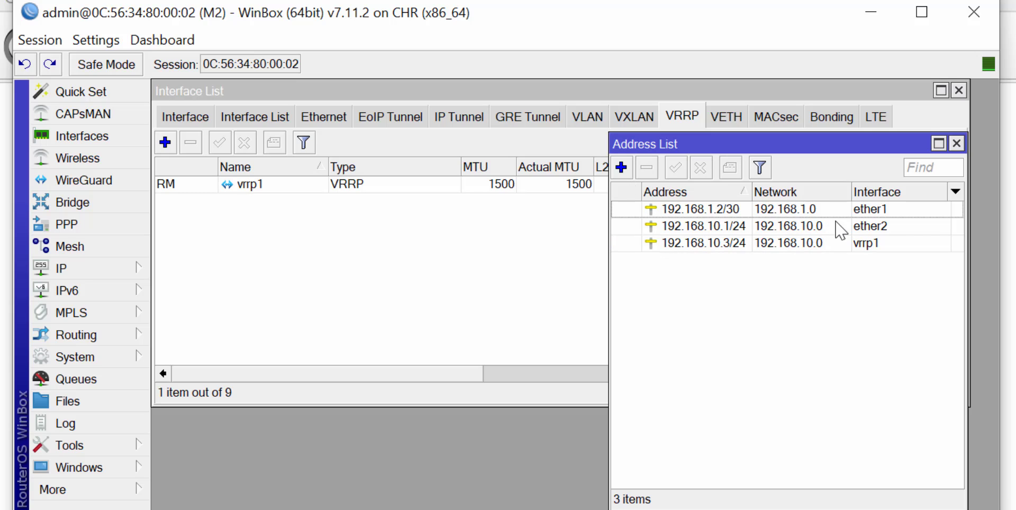
pyautogui.click(956, 144)
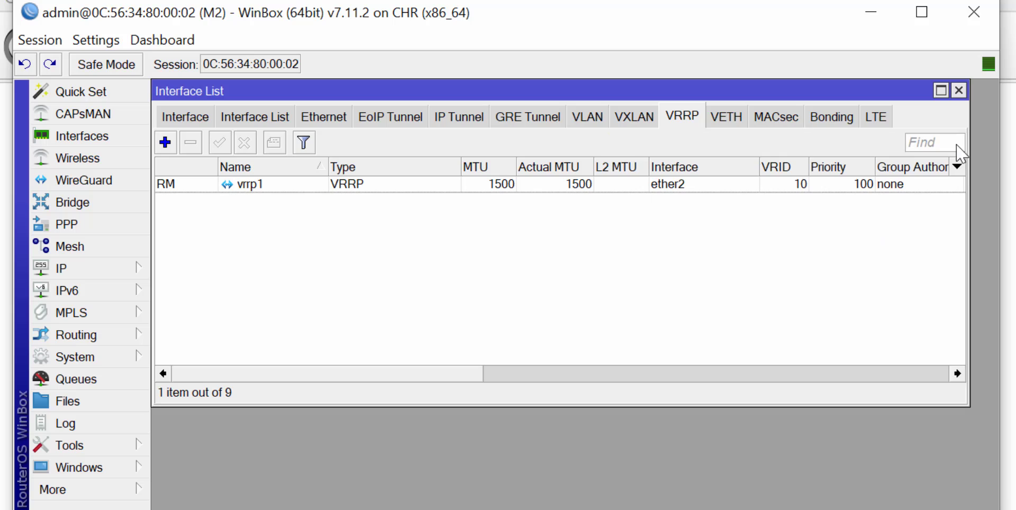
pyautogui.click(959, 90)
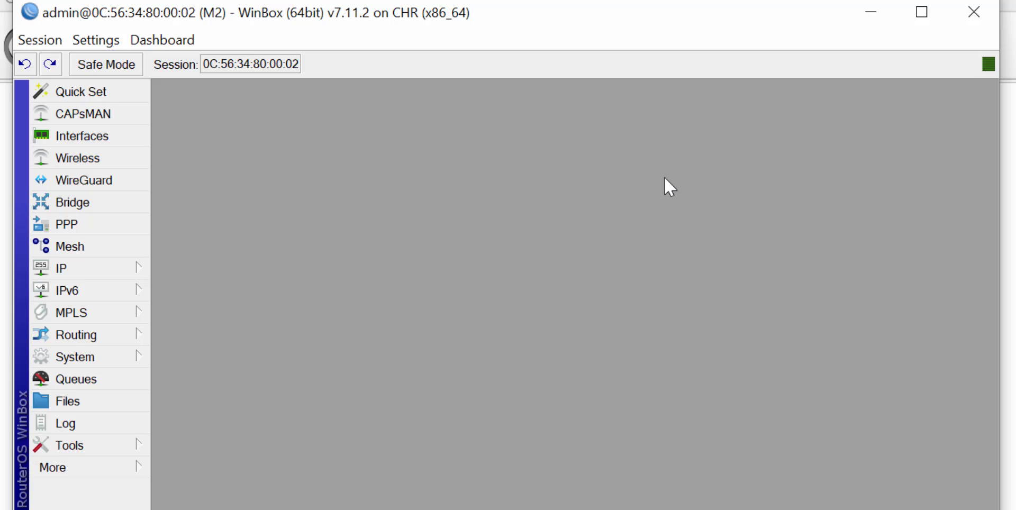
# Add a static route on M2 to 8.8.8.8/32 through gateway 192.168.1.1
pyautogui.click(85, 266)
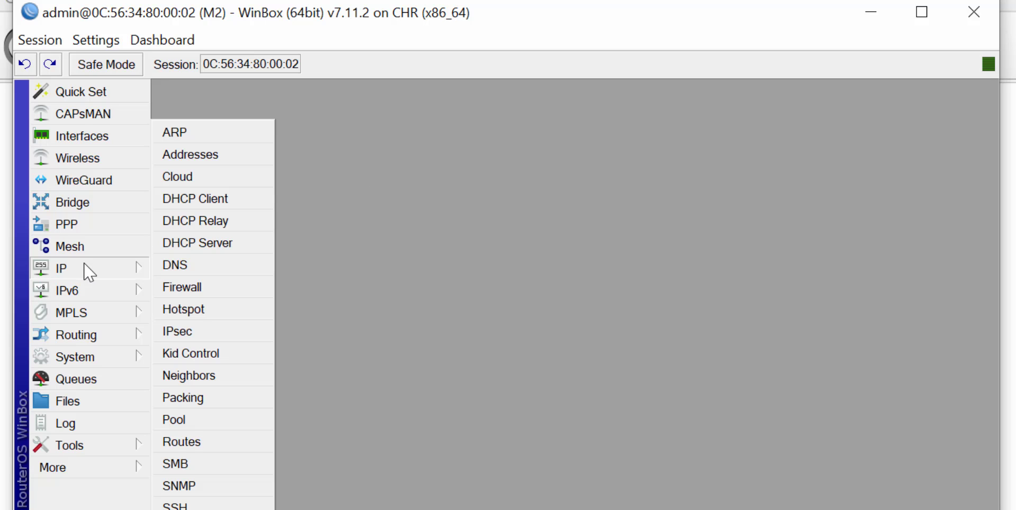
pyautogui.click(200, 444)
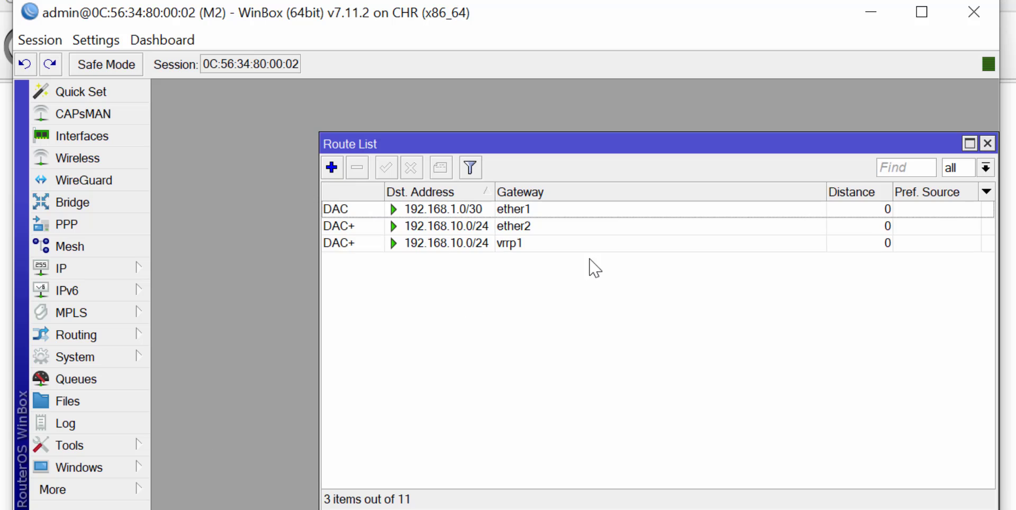
pyautogui.click(329, 168)
pyautogui.write('8.8.8.8/32')
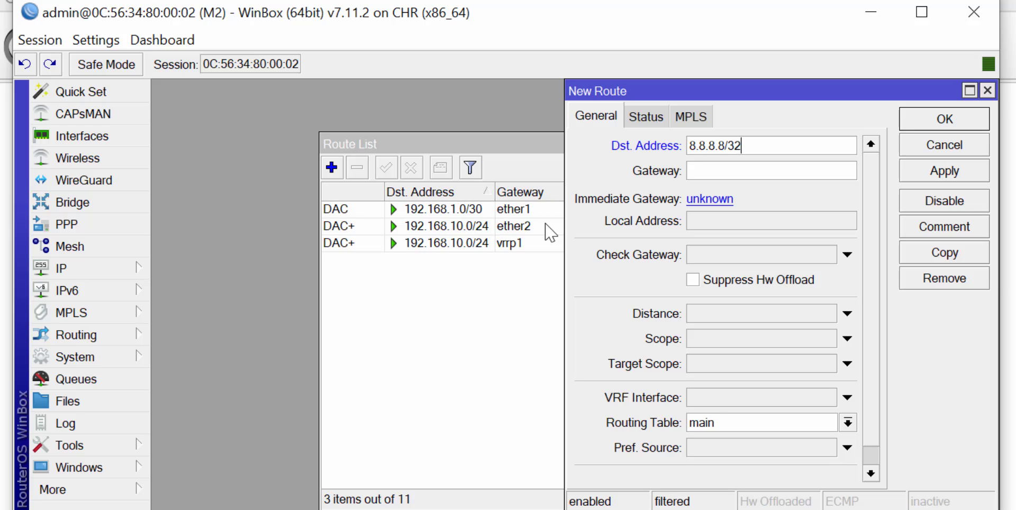
pyautogui.write('192.168.1.1')
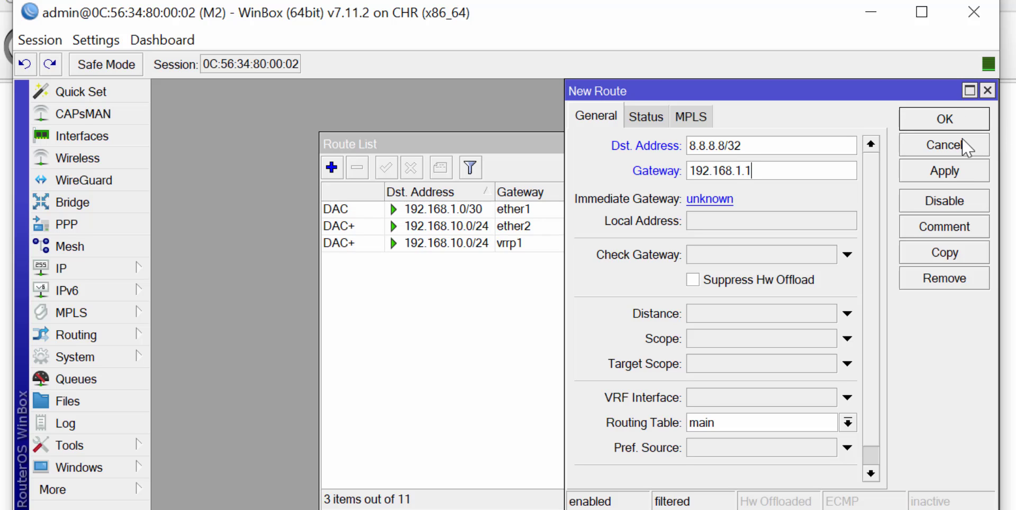
pyautogui.click(944, 170)
pyautogui.click(944, 125)
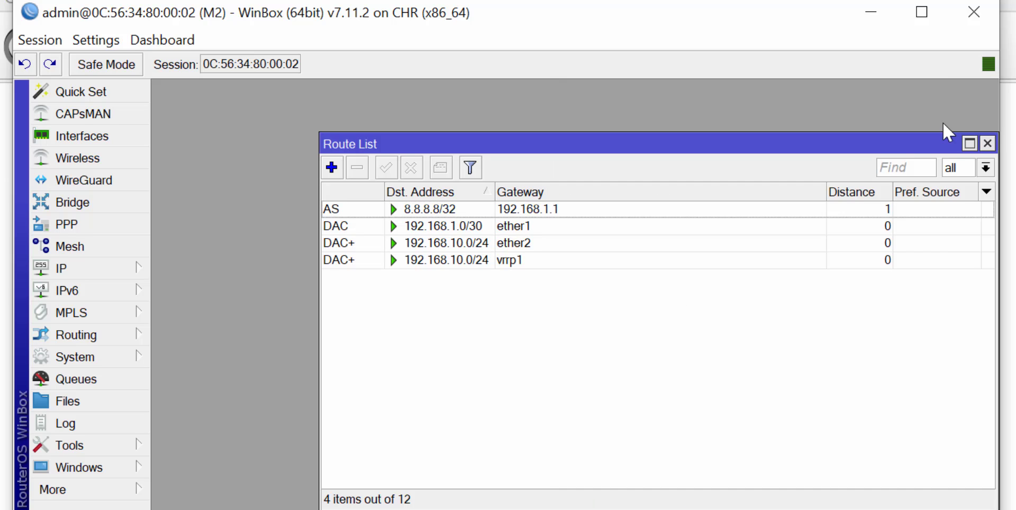
# Switch from M2 to M3 and start a NAT rule there with chain srcnat and out interface ether1
pyautogui.click(872, 16)
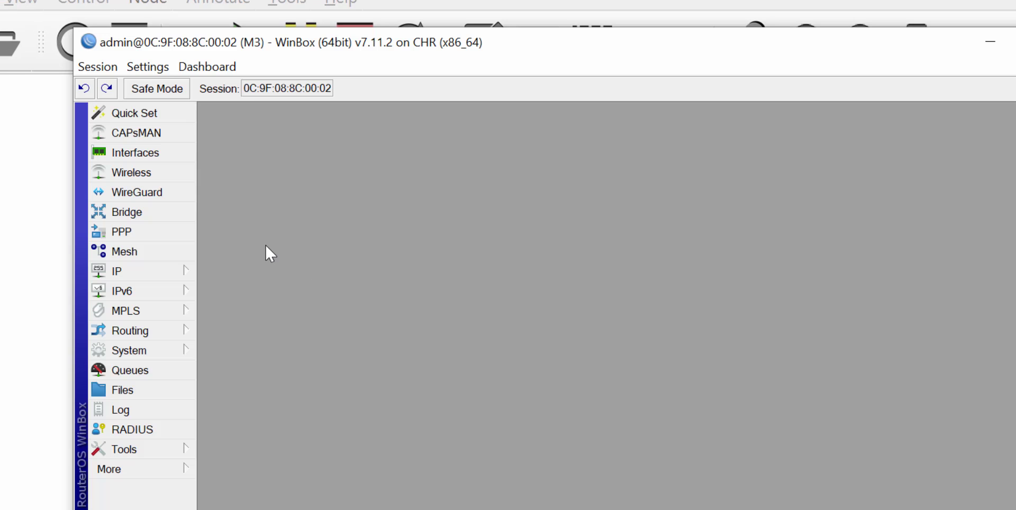
pyautogui.click(125, 273)
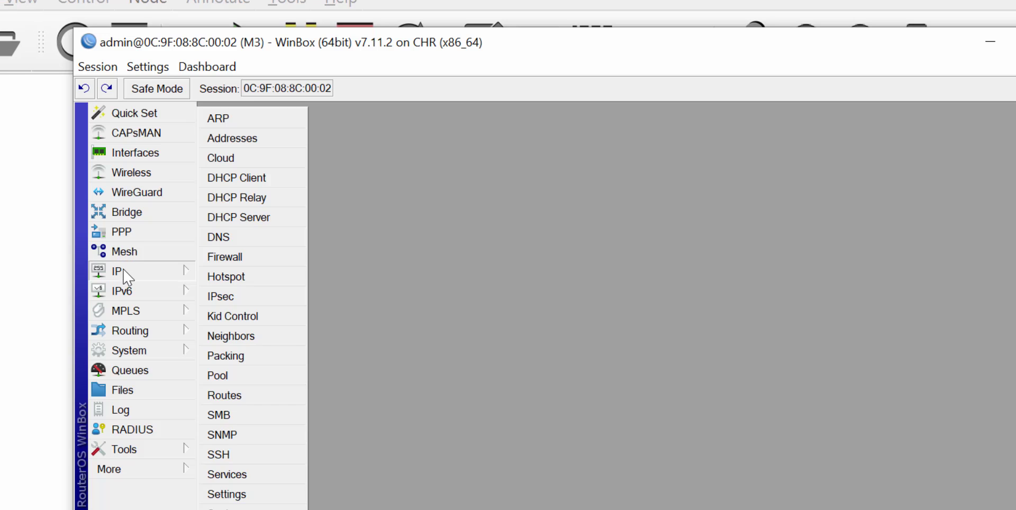
pyautogui.click(252, 261)
pyautogui.click(209, 159)
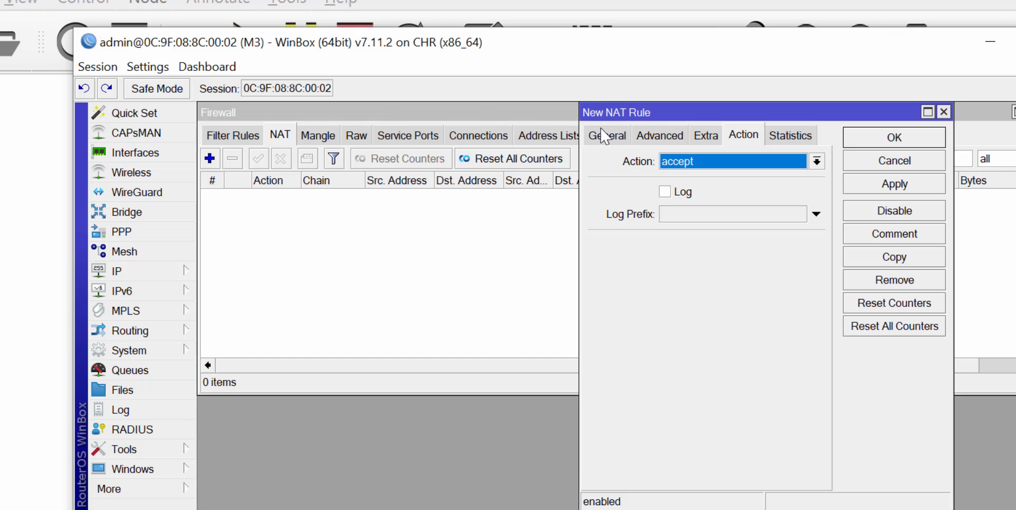
pyautogui.click(606, 137)
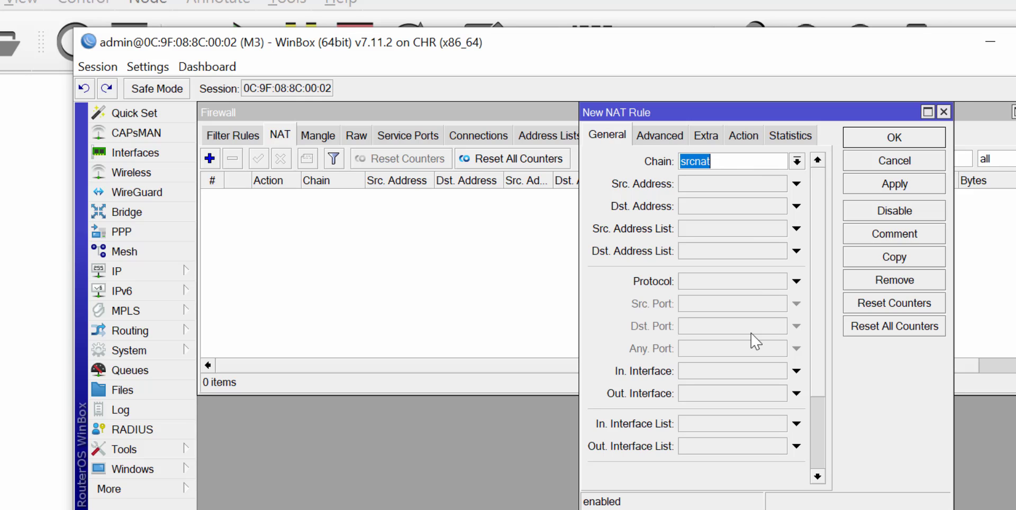
pyautogui.click(698, 394)
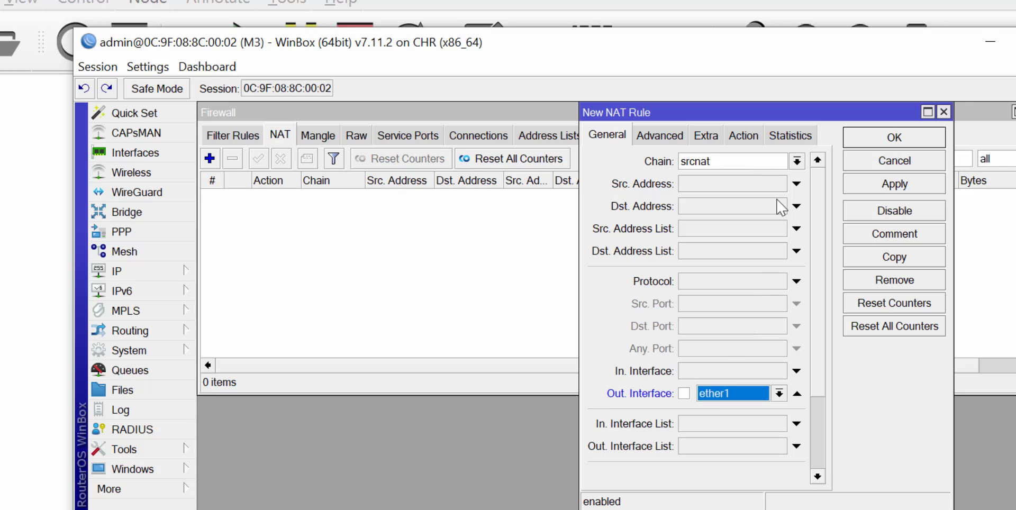
# Set the new NAT rule's action to masquerade, save the rule and close the firewall window
pyautogui.click(748, 135)
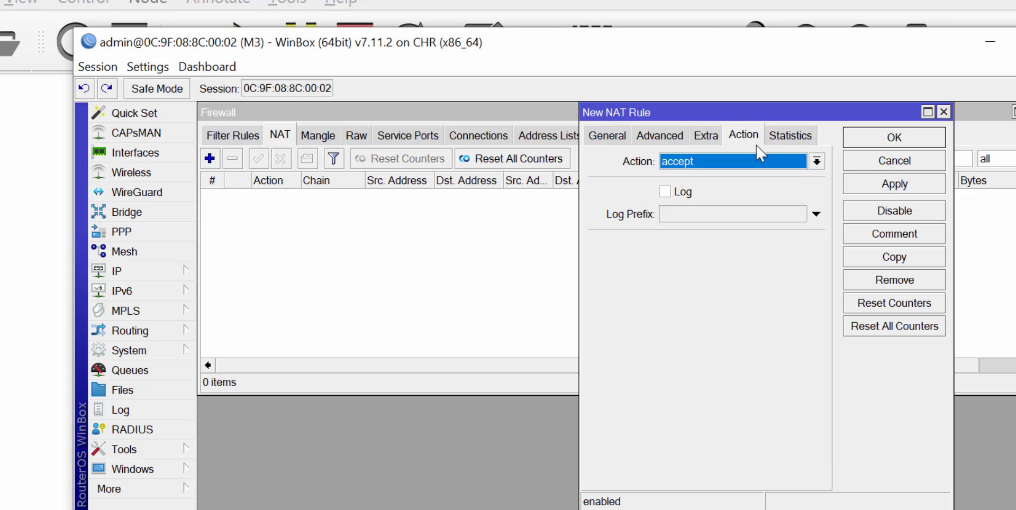
pyautogui.click(817, 161)
pyautogui.click(675, 274)
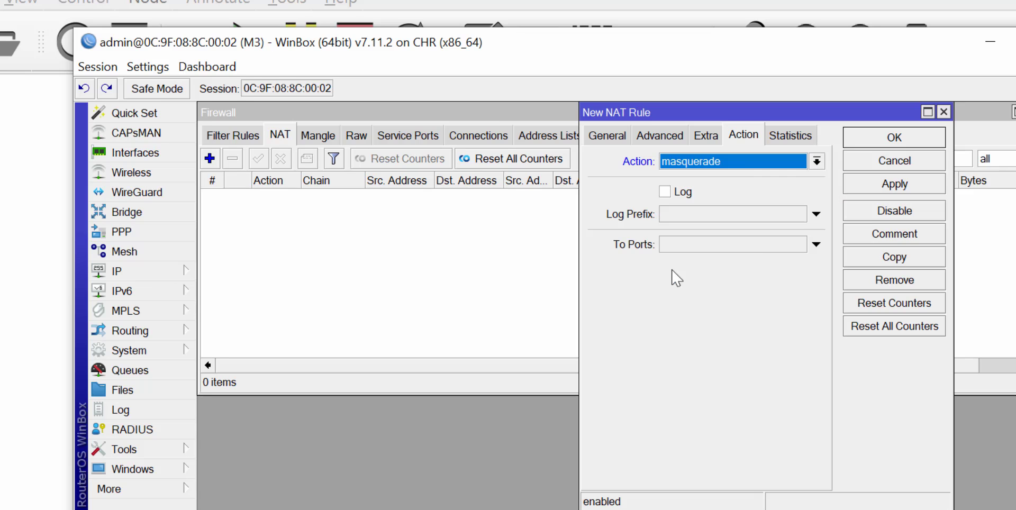
pyautogui.click(893, 184)
pyautogui.click(895, 139)
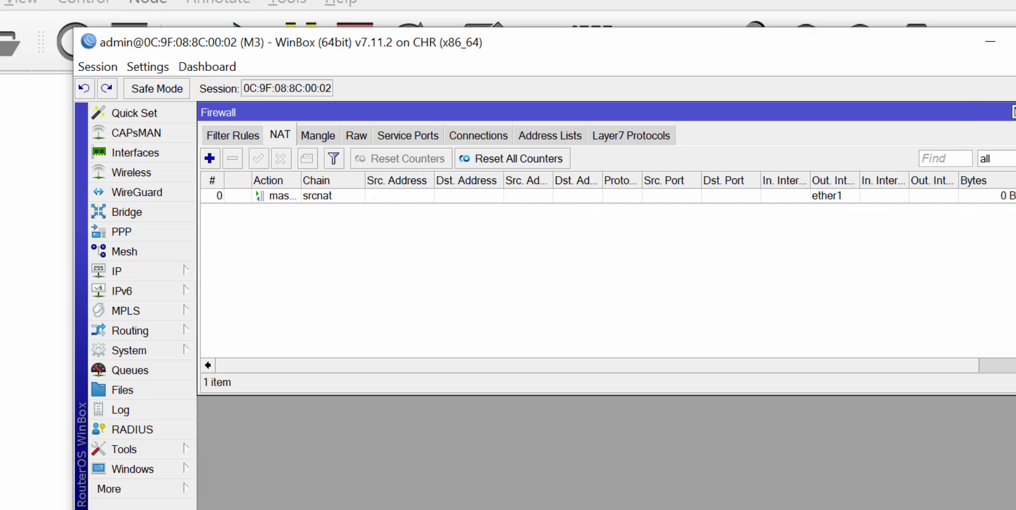
pyautogui.press('Escape')
# Start a new VRRP interface named vrrp1 on M3 and assign it to ether2
pyautogui.click(152, 153)
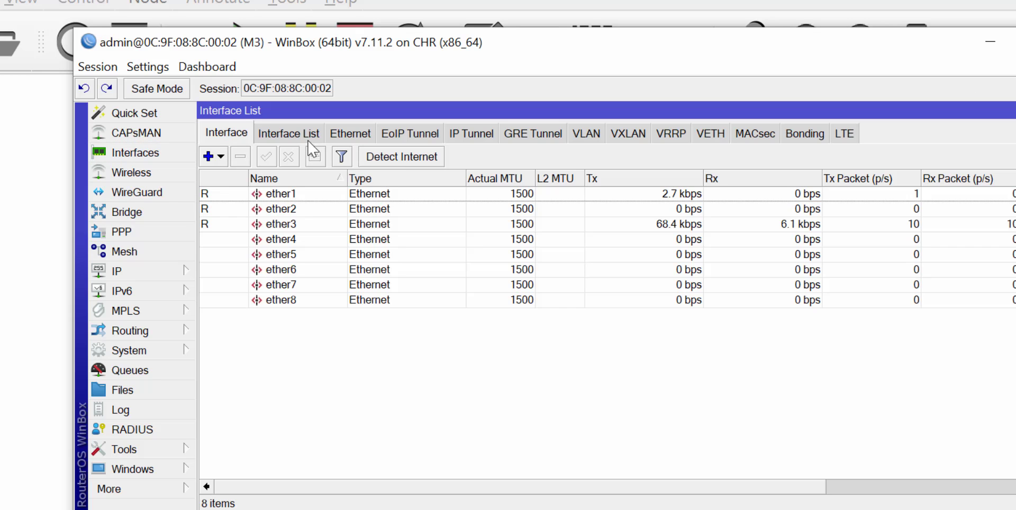
pyautogui.click(672, 134)
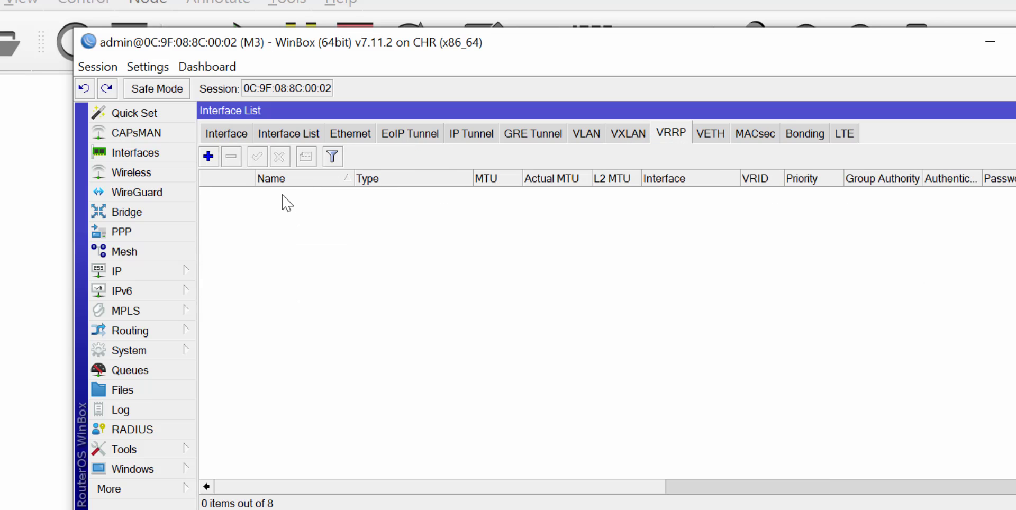
pyautogui.click(208, 156)
pyautogui.click(523, 138)
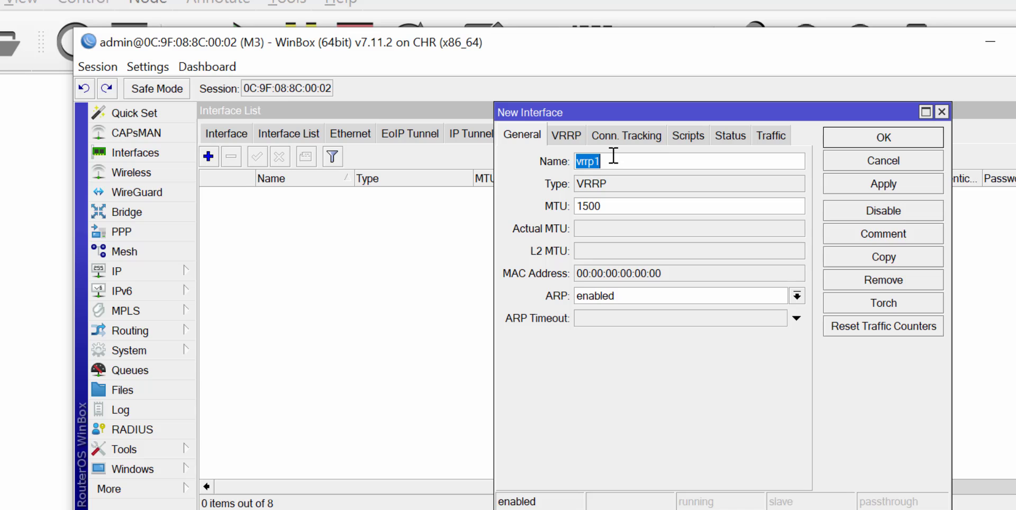
pyautogui.click(570, 136)
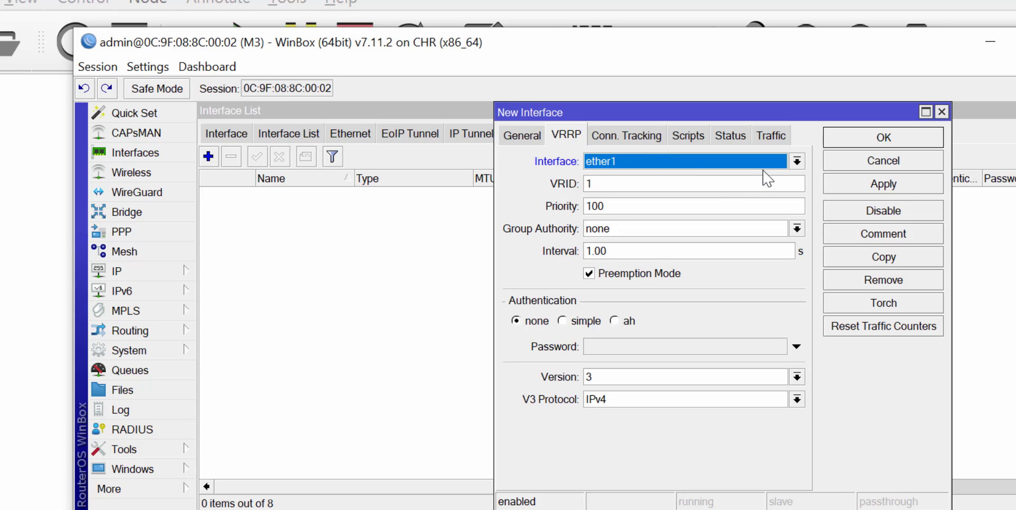
pyautogui.click(797, 162)
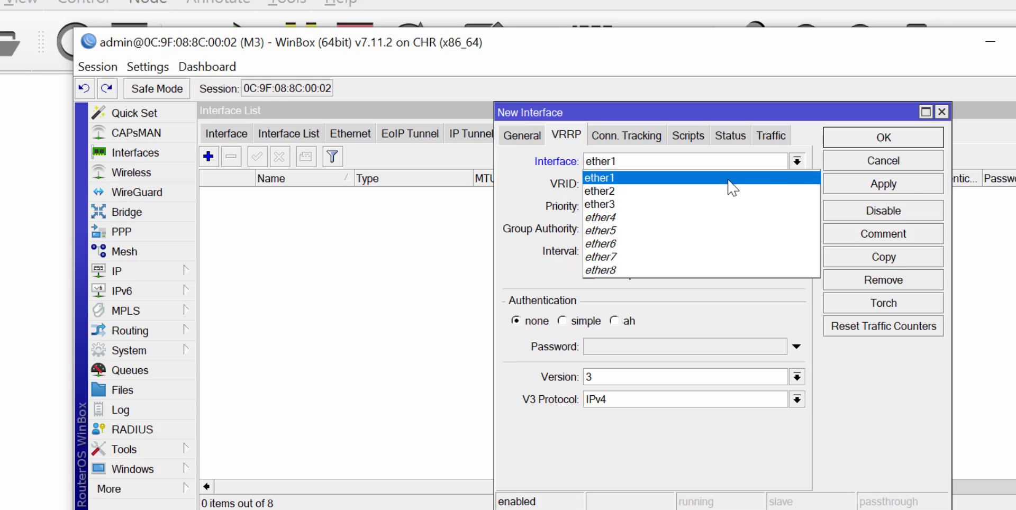
pyautogui.click(634, 192)
# Set M3's VRRP interface to VRID 10 and priority 120, keep the 1.00 s interval, and save it
pyautogui.click(595, 185)
pyautogui.write('0')
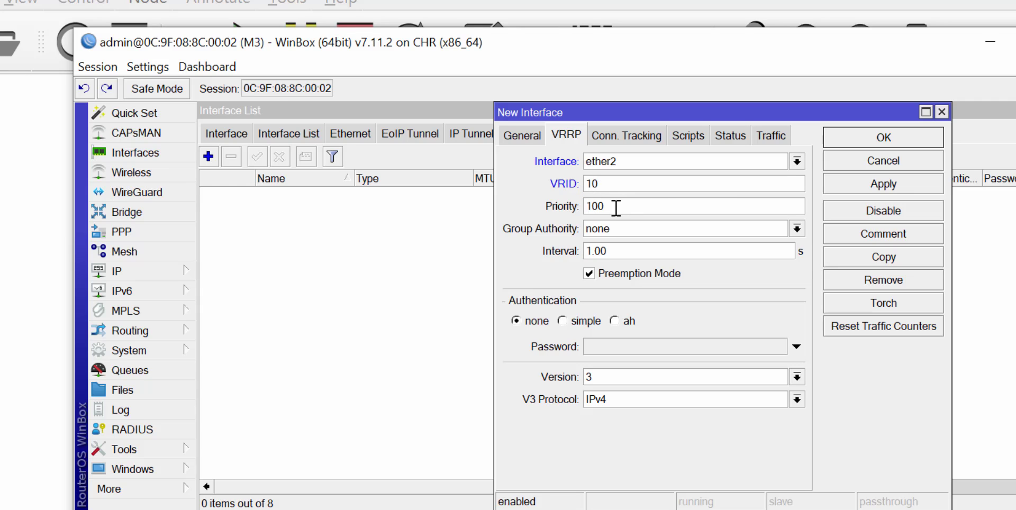
pyautogui.click(598, 207)
pyautogui.press('BackSpace')
pyautogui.write('2')
pyautogui.moveTo(612, 251); pyautogui.dragTo(560, 251)
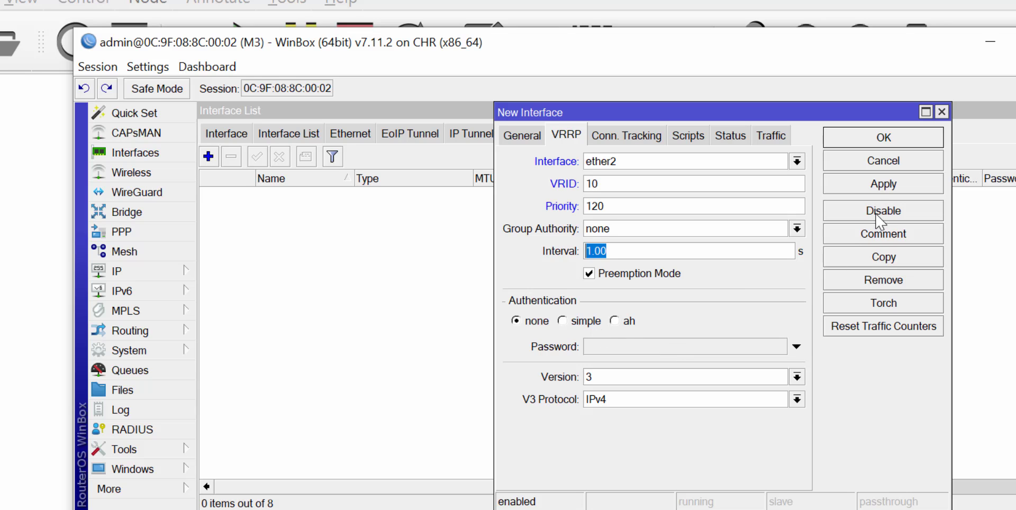
pyautogui.click(880, 191)
pyautogui.click(880, 142)
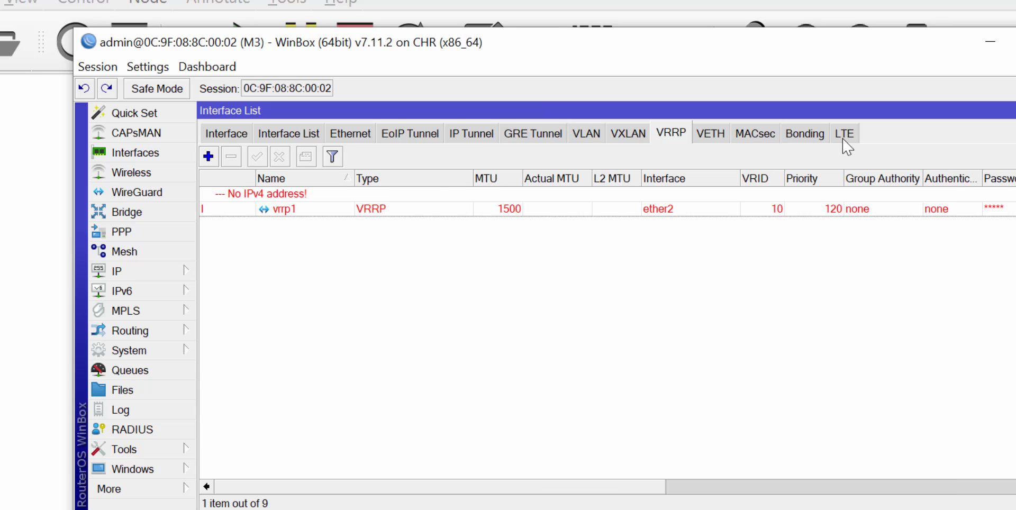
# Add IP address 192.168.10.3/24 to interface vrrp1 on M3, then close the address list
pyautogui.click(177, 273)
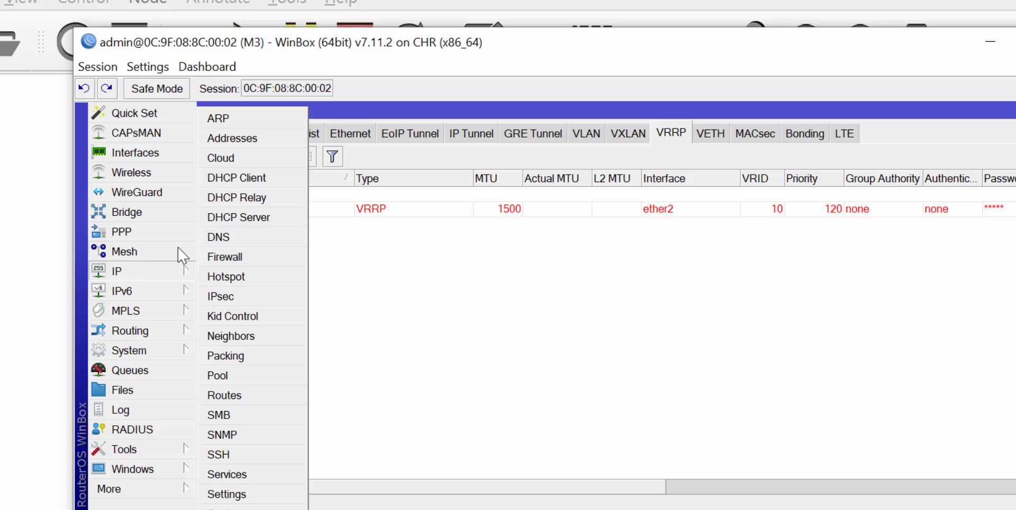
pyautogui.click(235, 139)
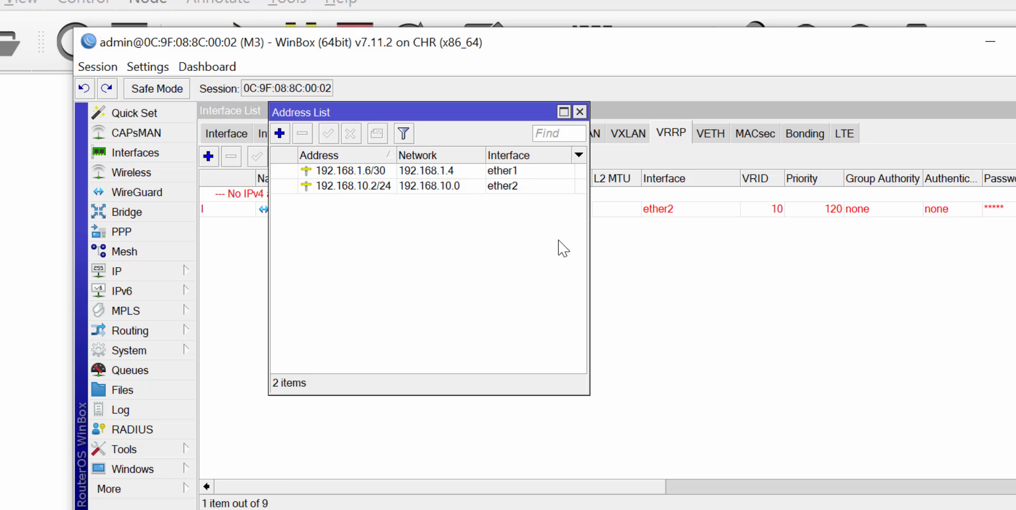
pyautogui.click(279, 133)
pyautogui.write('18')
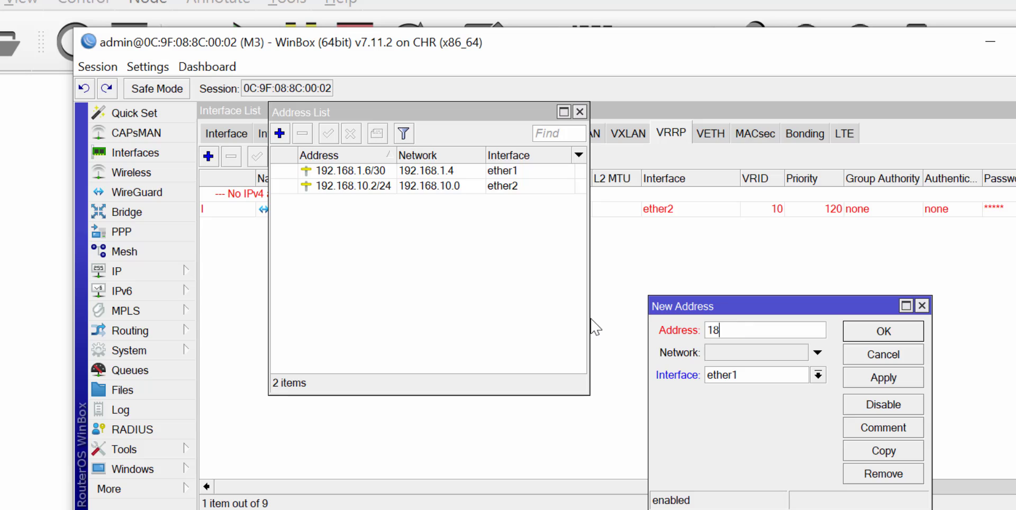
pyautogui.write('92.168.10.3/24')
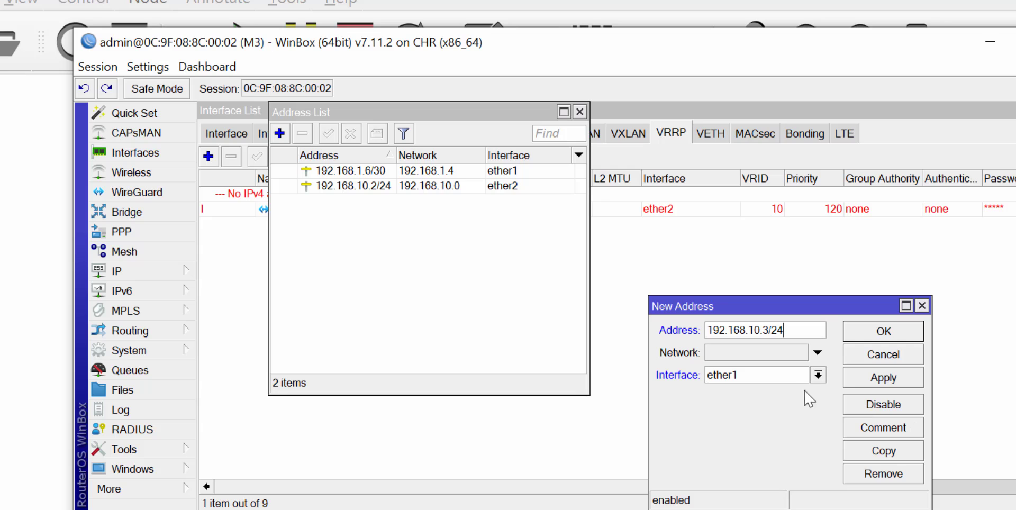
pyautogui.click(818, 375)
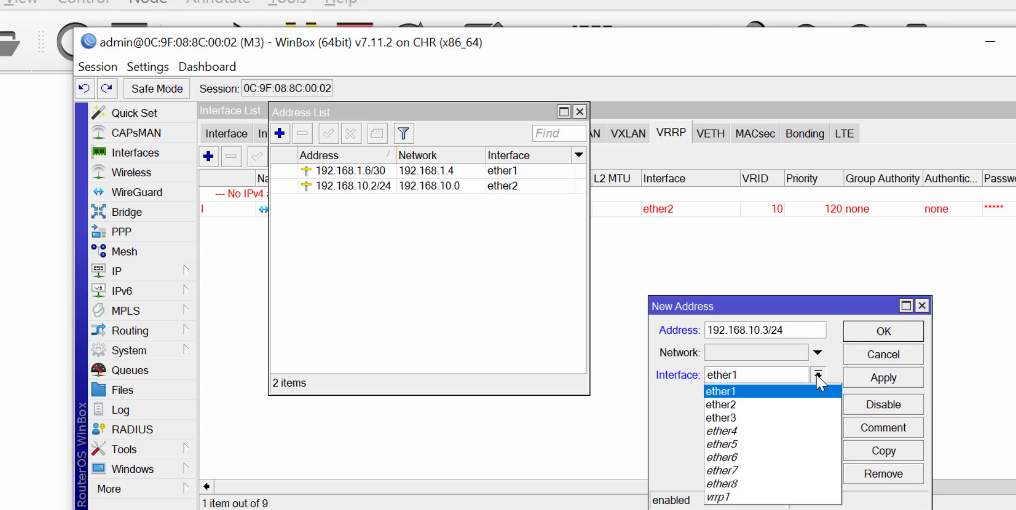
pyautogui.click(735, 498)
pyautogui.click(898, 377)
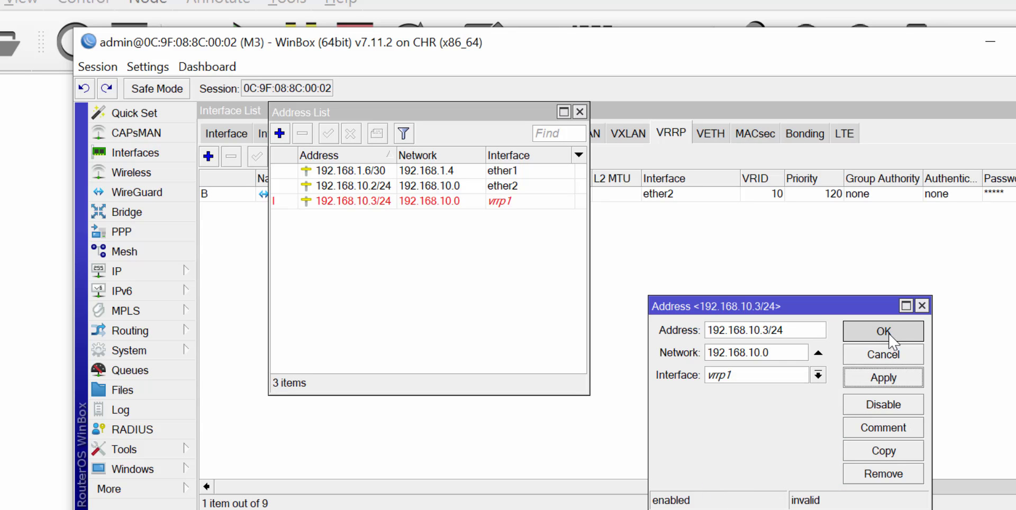
pyautogui.click(889, 334)
pyautogui.click(579, 111)
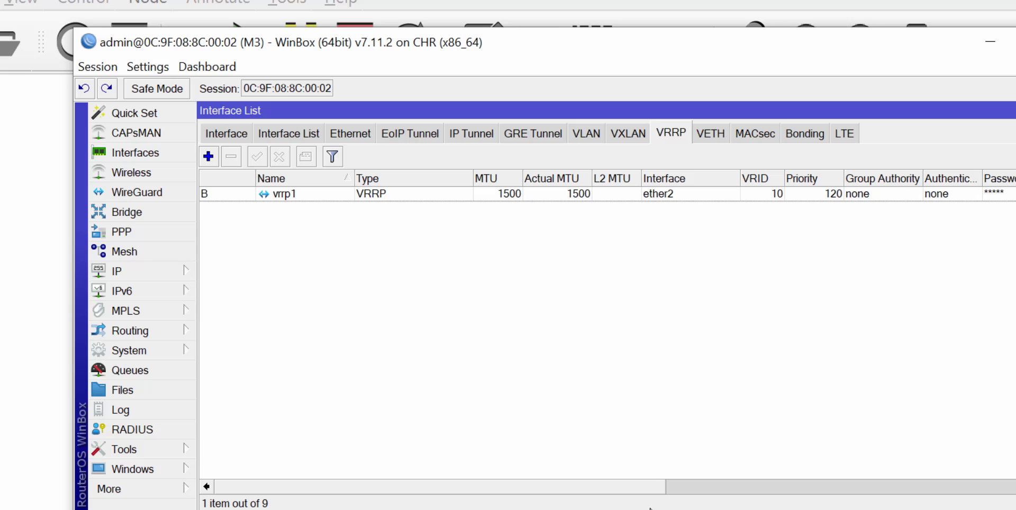
# Switch to M2, disable Preemption Mode on its vrrp1 interface, save it and minimize the M2 window
pyautogui.moveTo(265, 508)
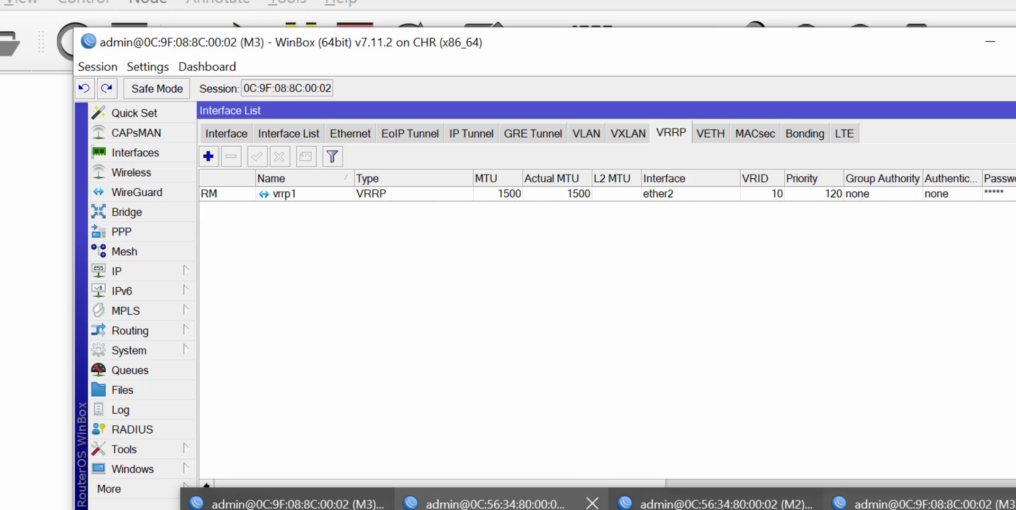
pyautogui.click(500, 504)
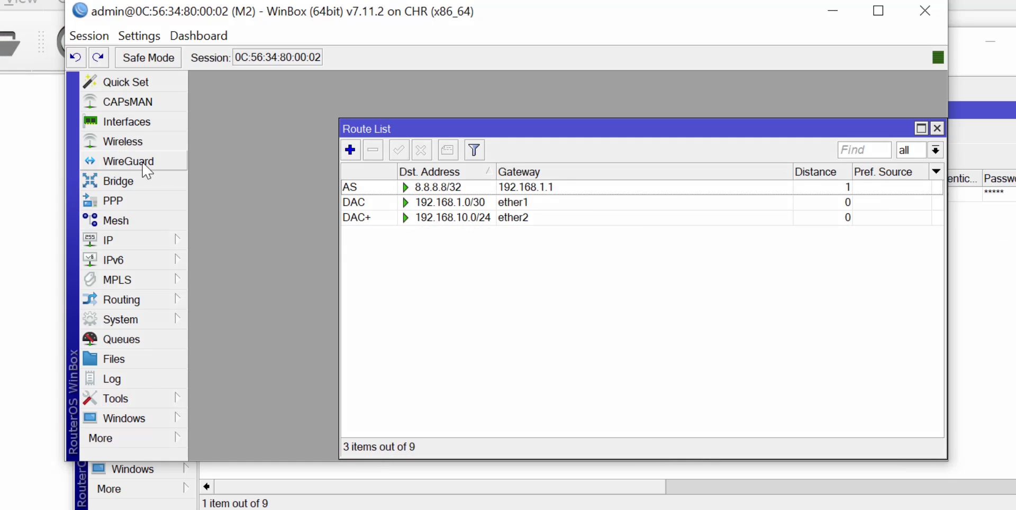
pyautogui.click(135, 125)
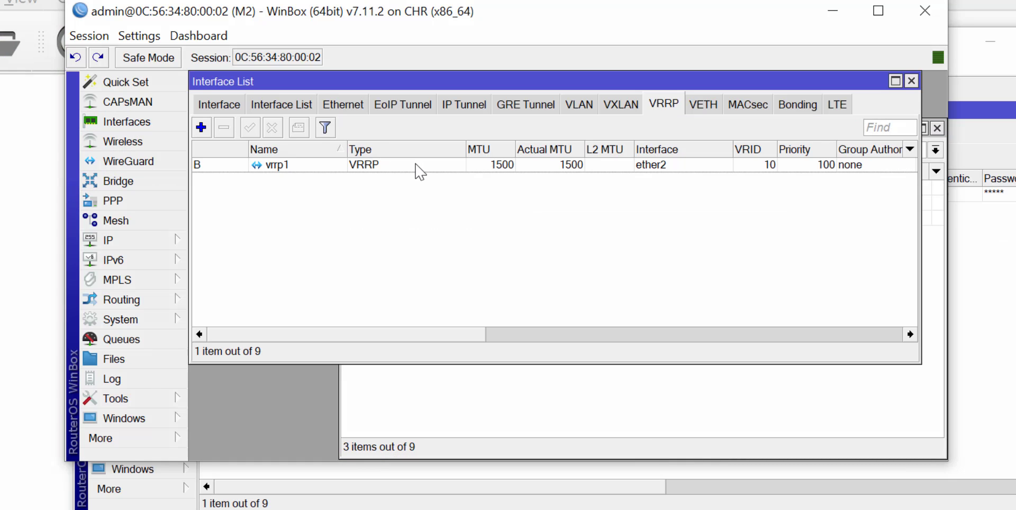
pyautogui.doubleClick(280, 165)
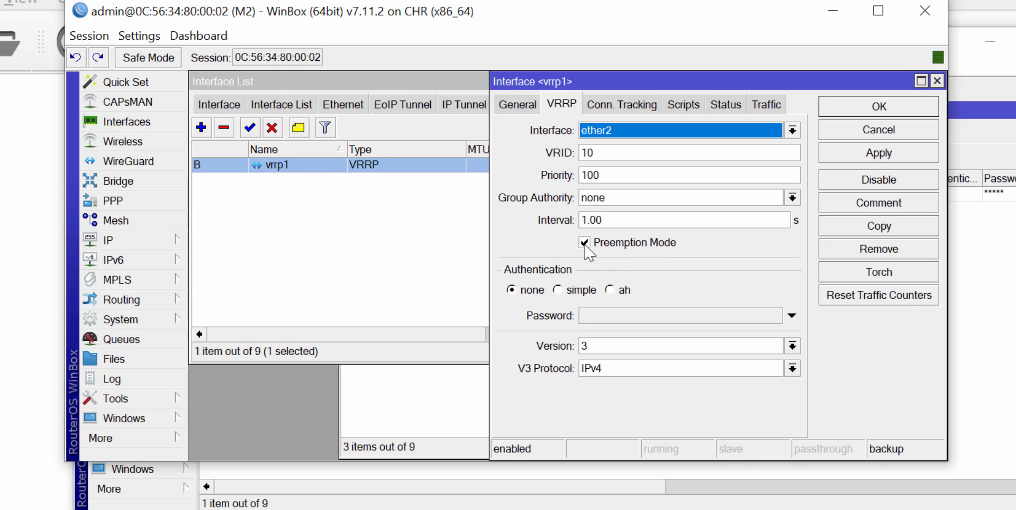
pyautogui.click(584, 243)
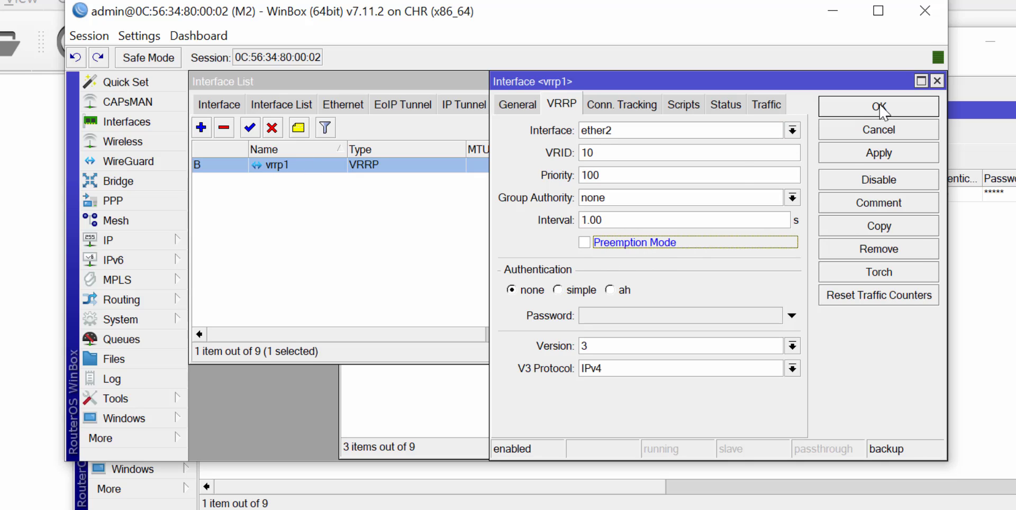
pyautogui.click(880, 110)
pyautogui.click(842, 11)
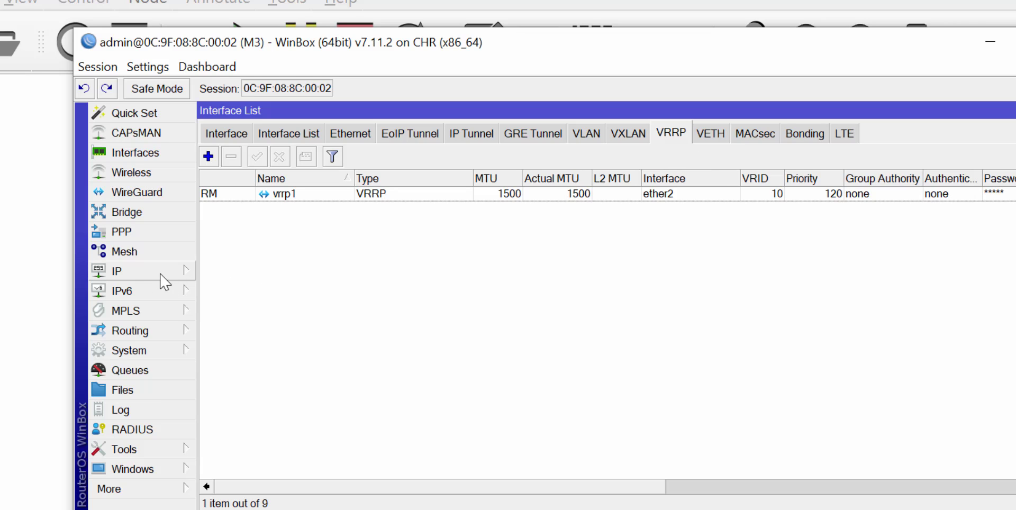
# Add a static route on M3 to 8.8.8.8/32 through gateway 192.168.1.5, then minimize the M3 window
pyautogui.click(136, 276)
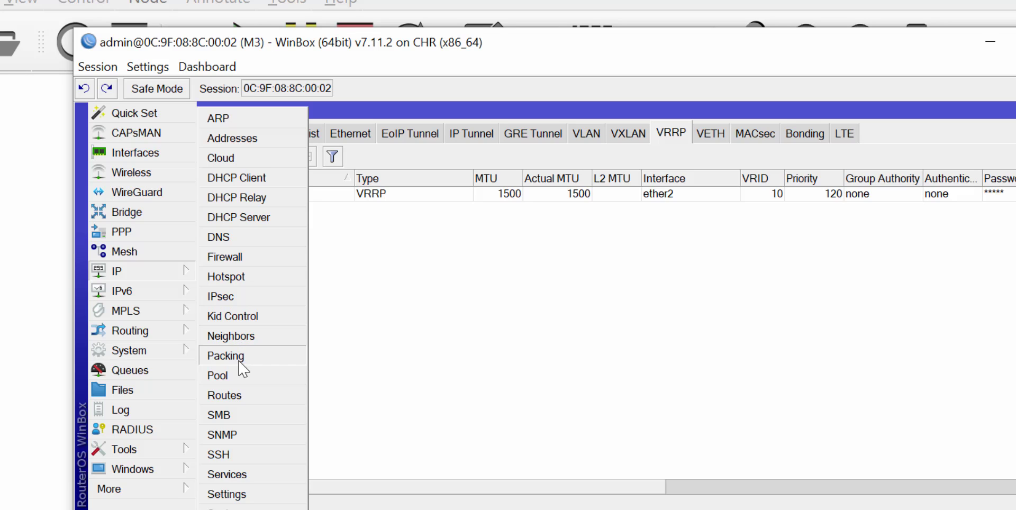
pyautogui.click(241, 397)
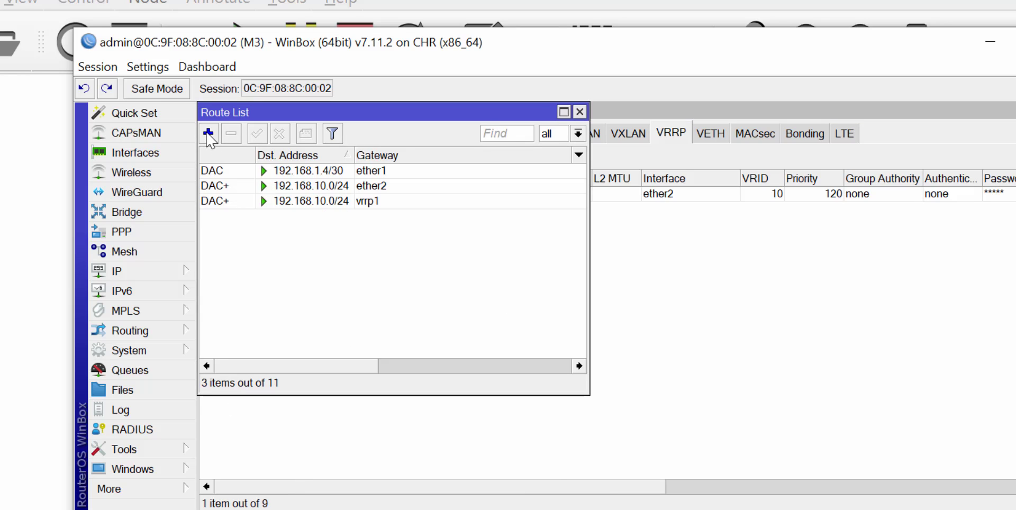
pyautogui.click(208, 134)
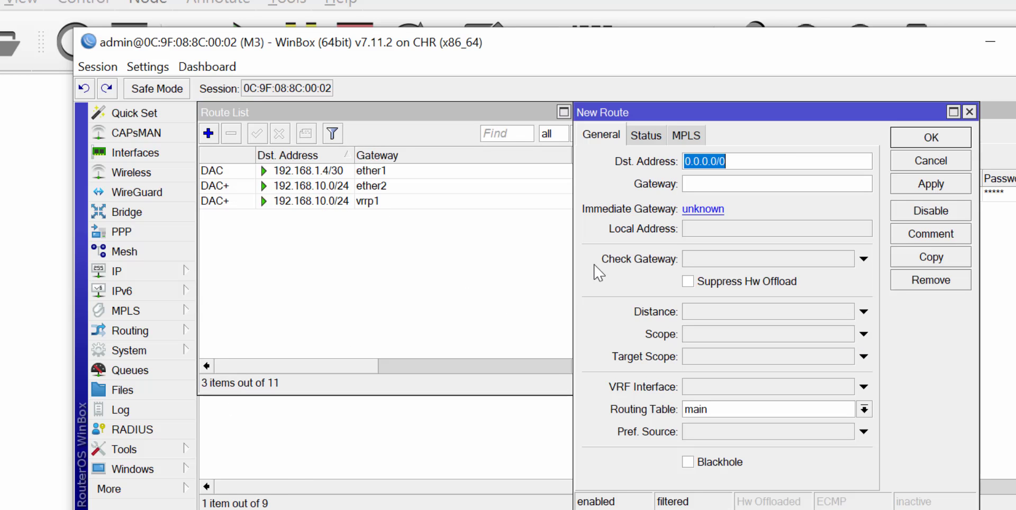
pyautogui.write('8.8.8.8/32')
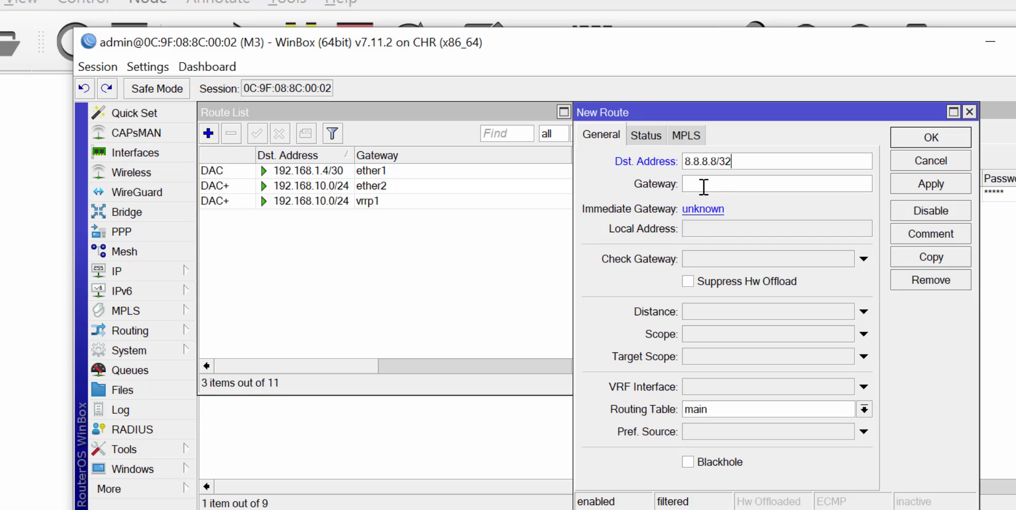
pyautogui.write('10')
pyautogui.press('BackSpace')
pyautogui.write('92.168.1.5')
pyautogui.click(932, 139)
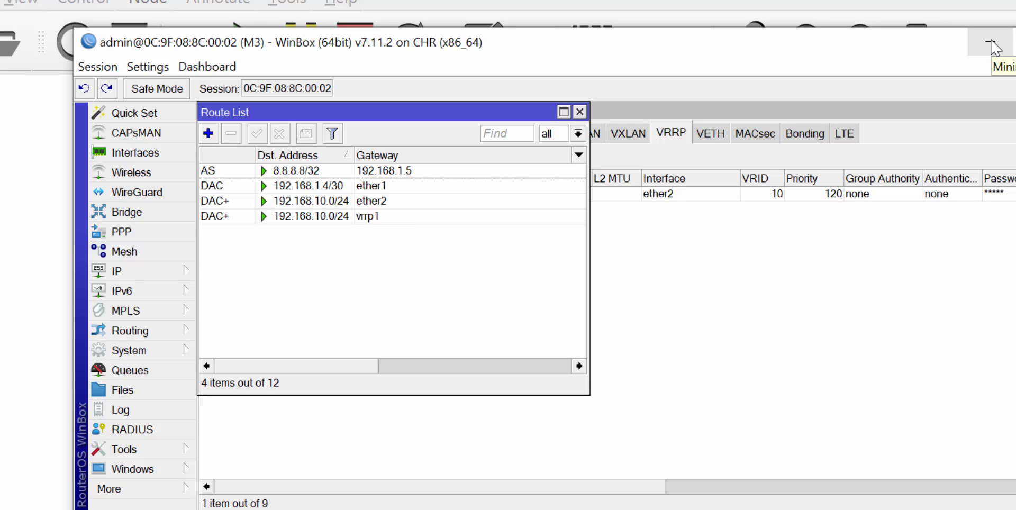
pyautogui.click(993, 48)
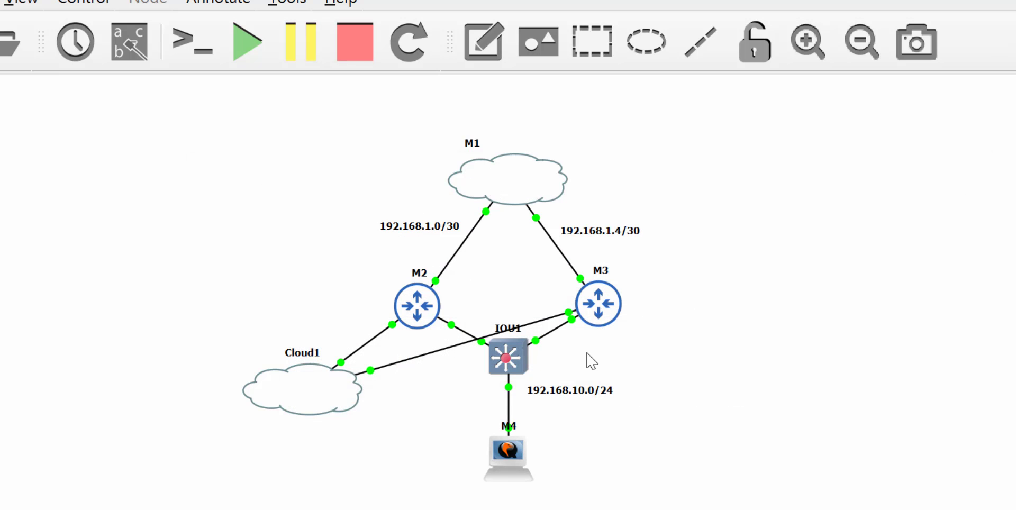
# Open M4's console and print its IP route table
pyautogui.doubleClick(507, 463)
pyautogui.press('Return')
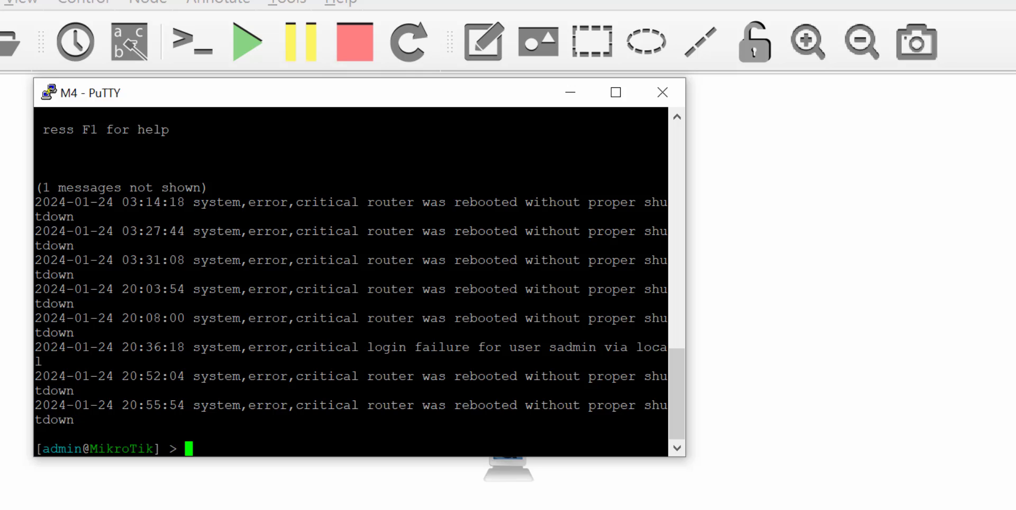
pyautogui.write('ip route pr')
pyautogui.press('Return')
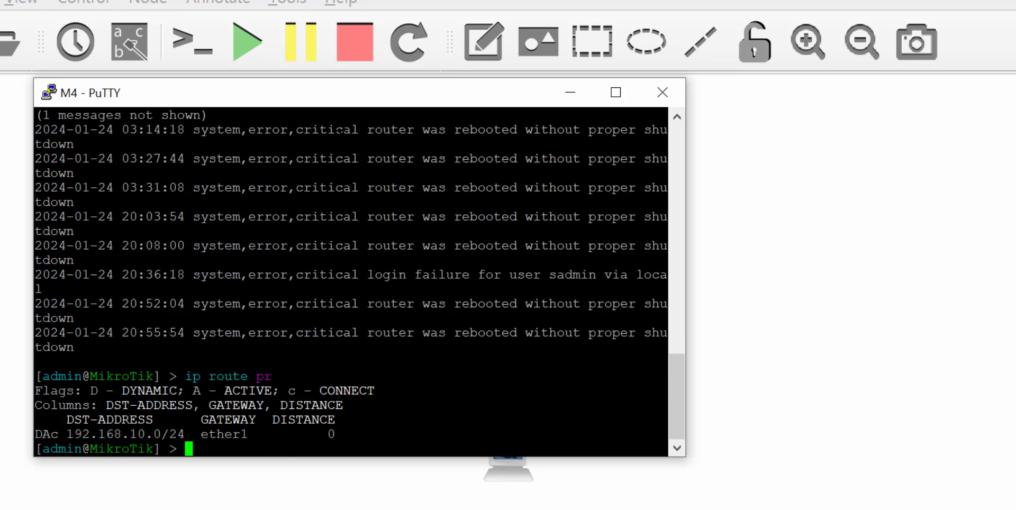
# Add a default route 0.0.0.0/0 on M4 through gateway 192.168.10.3, then minimize its console
pyautogui.write('ip route add dst-address=')
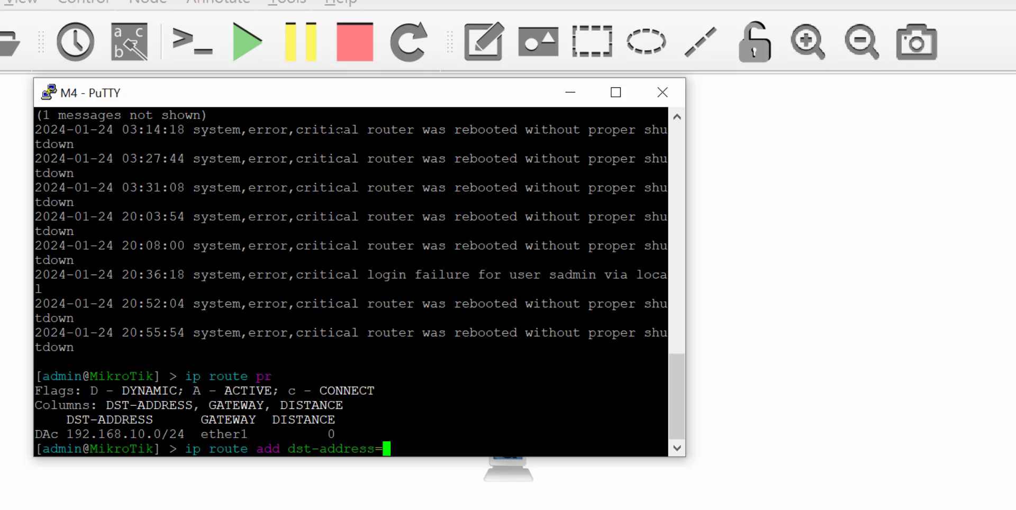
pyautogui.write('0.0.0.0/0 ')
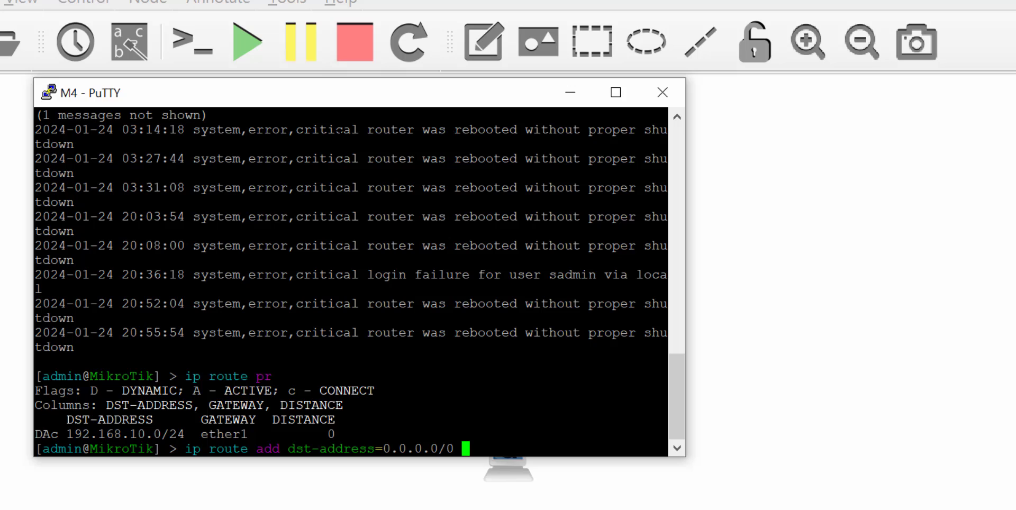
pyautogui.write('gateway=192.168.10.3')
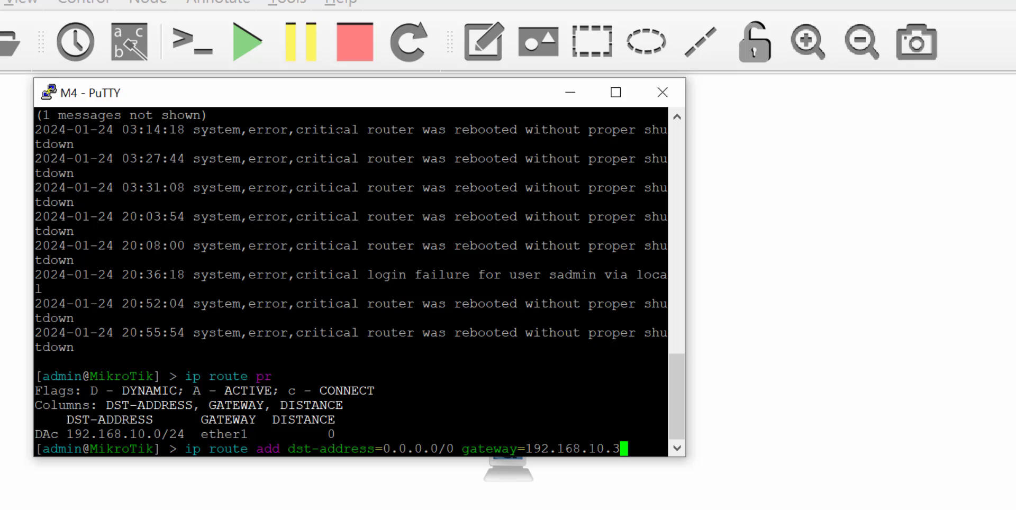
pyautogui.press('Return')
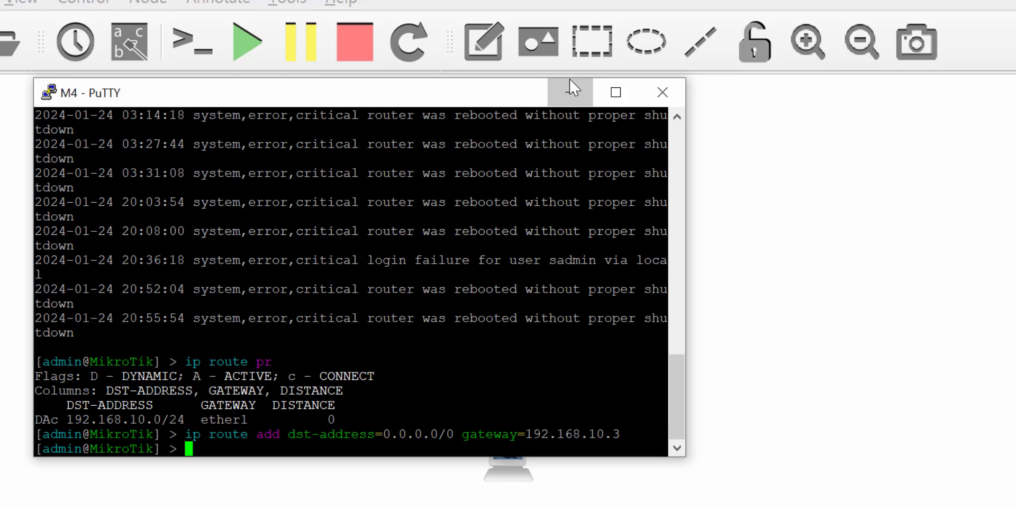
pyautogui.click(570, 92)
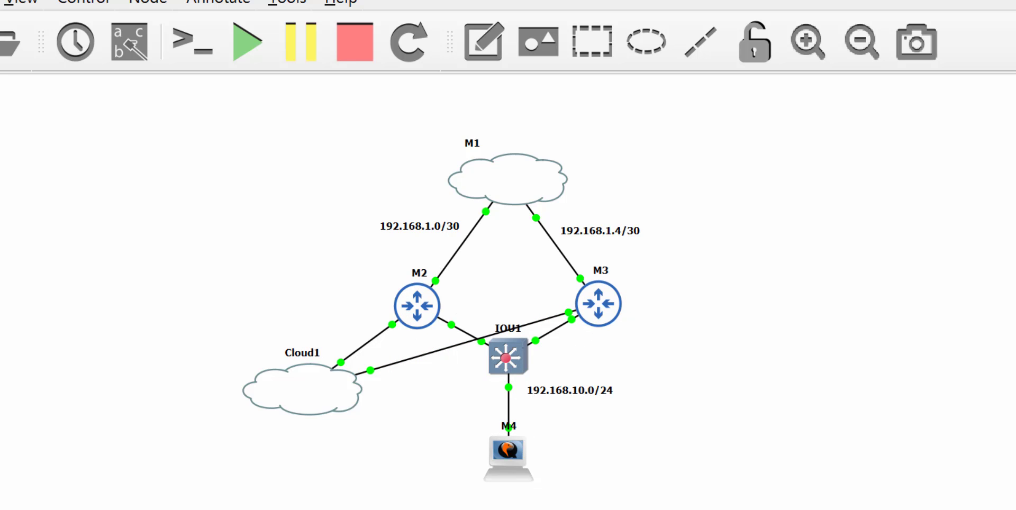
# Start a continuous ping to 8.8.8.8 from M4's console, then minimize it with the ping still running
pyautogui.click(783, 497)
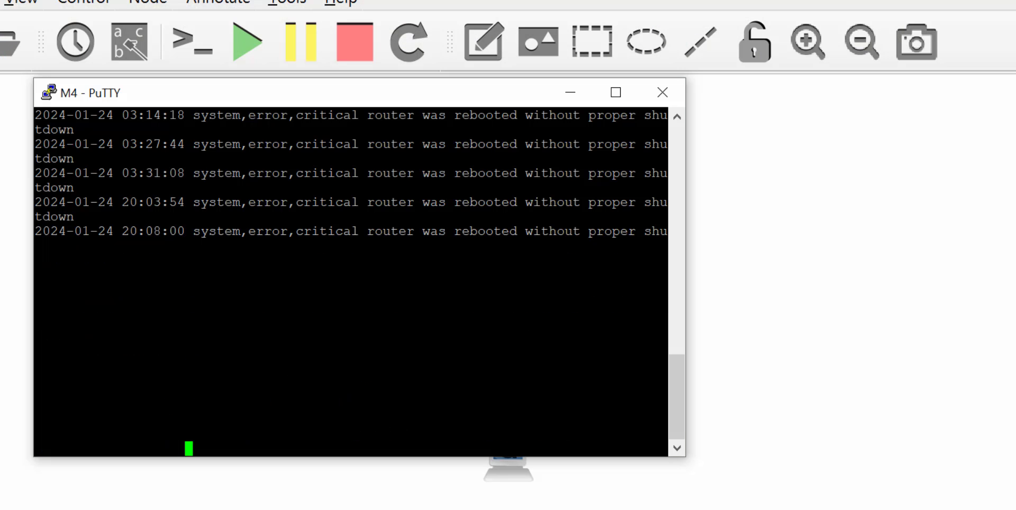
pyautogui.write('pin')
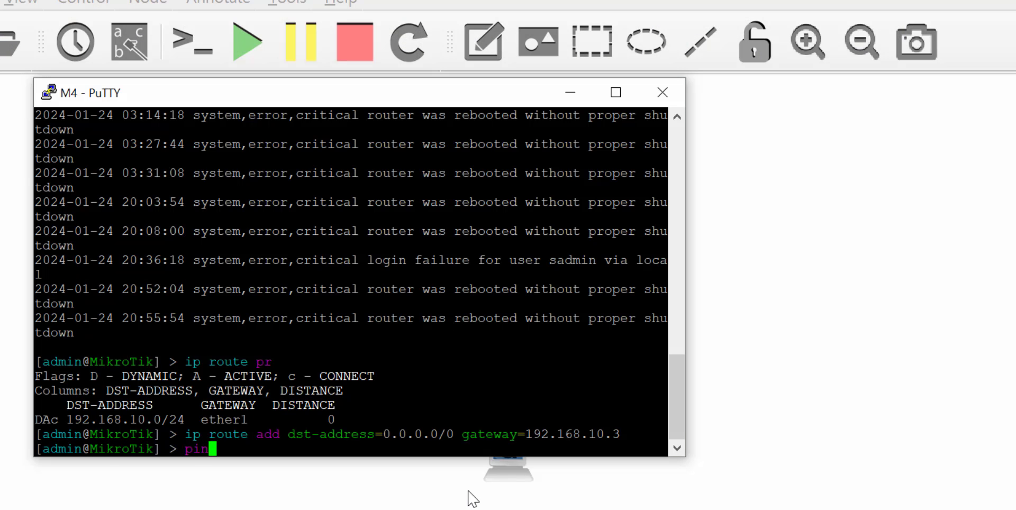
pyautogui.write('g 8.8.8.8')
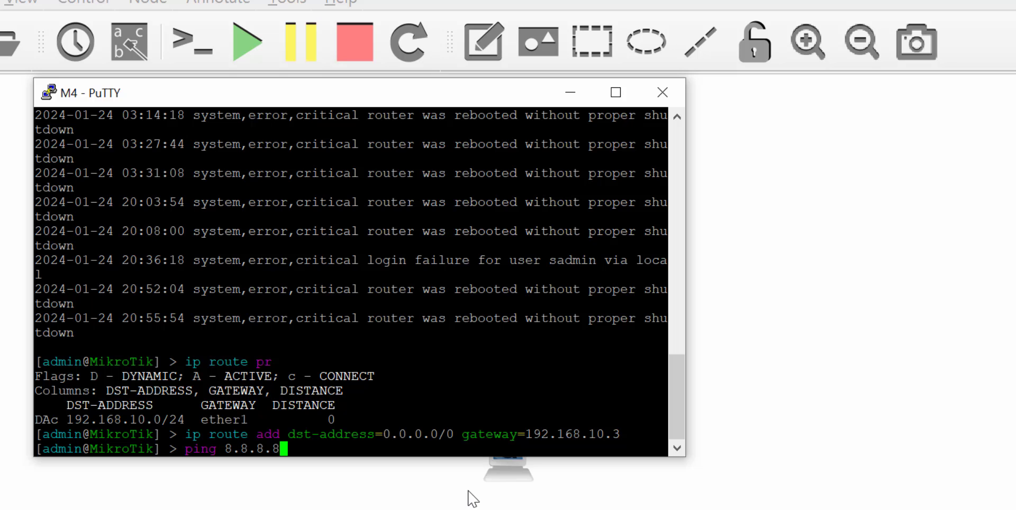
pyautogui.press('Return')
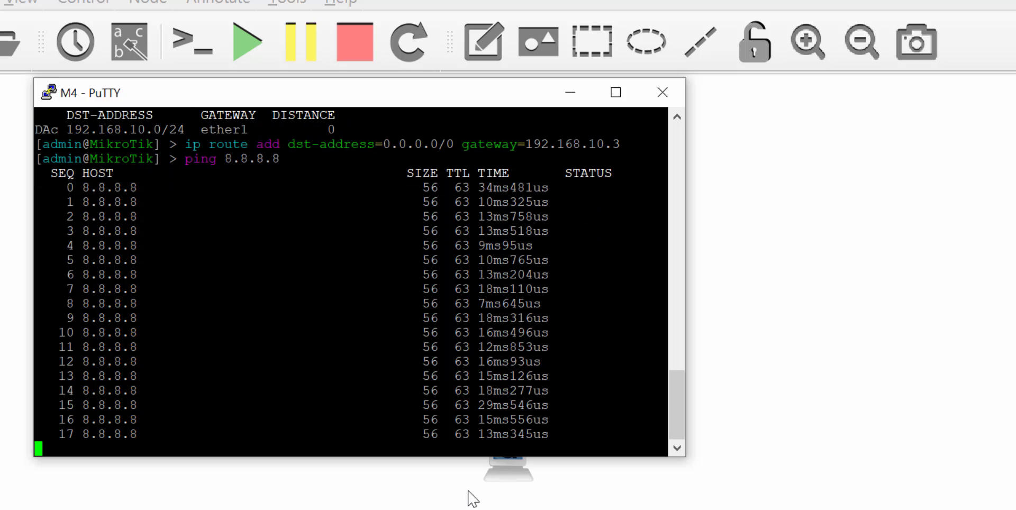
pyautogui.hotkey('ctrl', 'c')
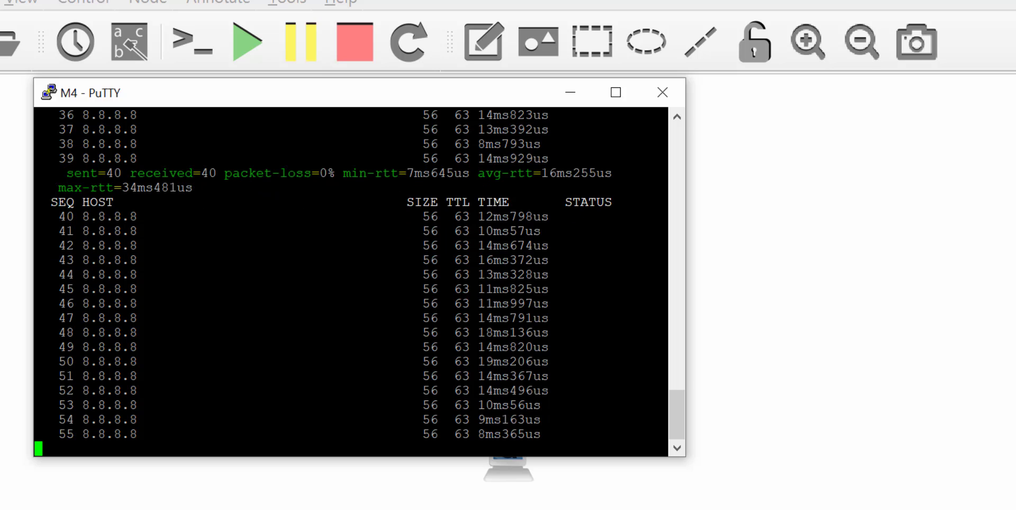
pyautogui.click(569, 93)
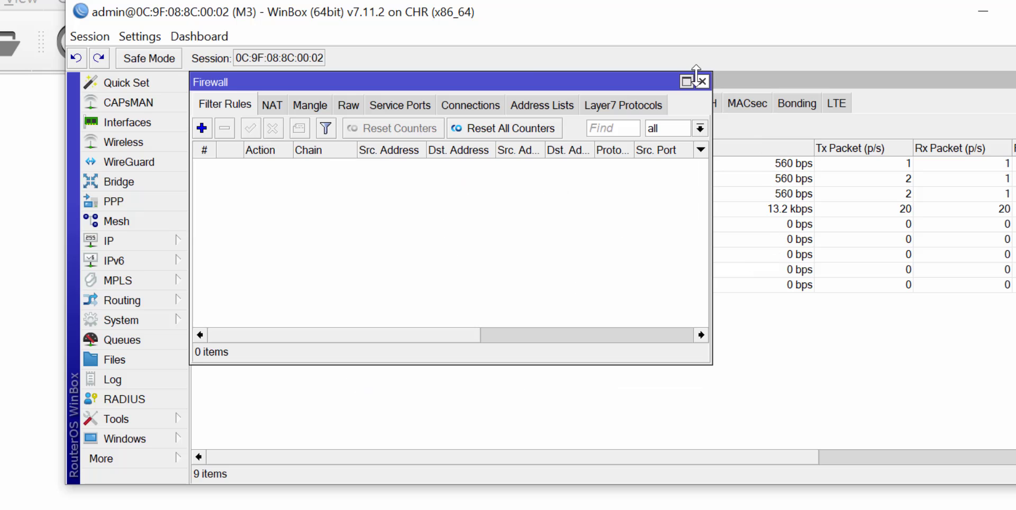
# Close the Firewall window on M3 and inspect the status and traffic of its vrrp1 interface
pyautogui.click(703, 83)
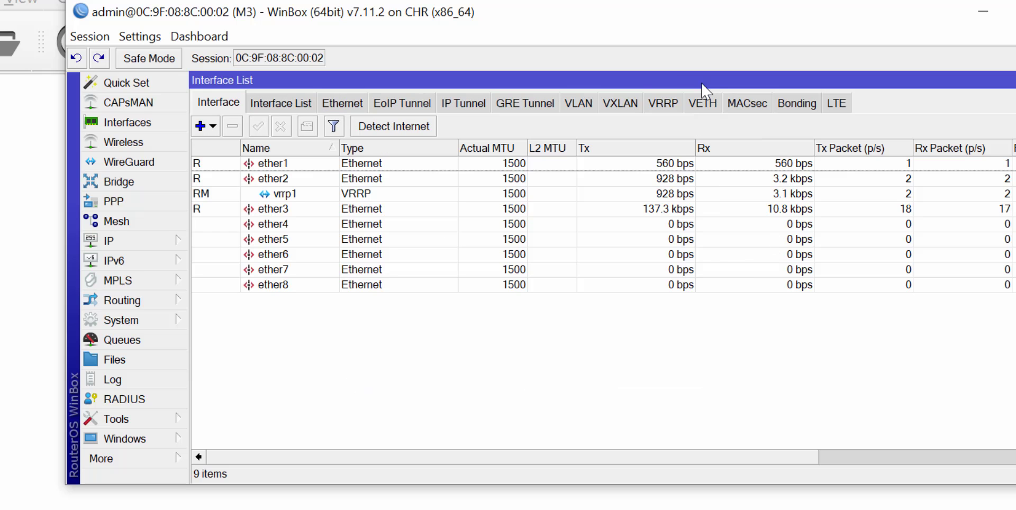
pyautogui.doubleClick(306, 201)
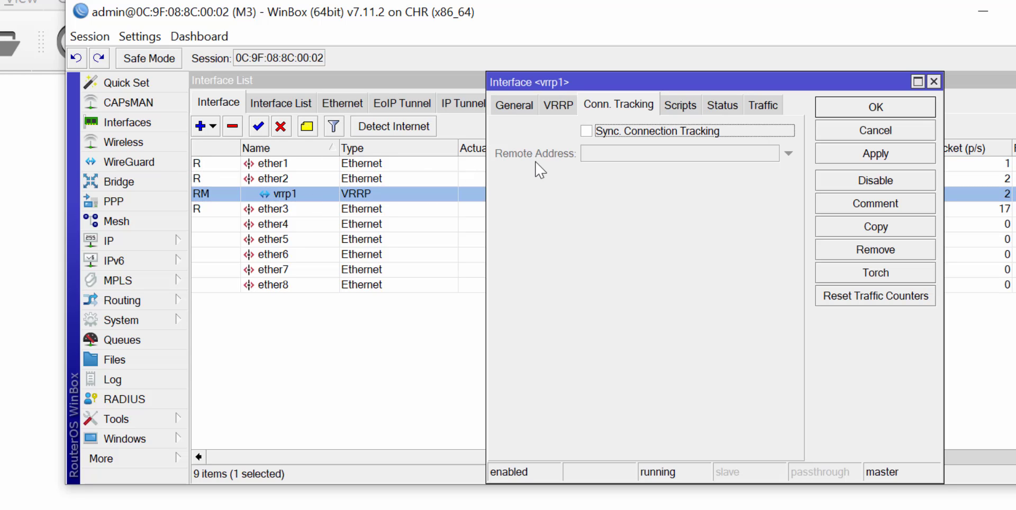
pyautogui.click(731, 107)
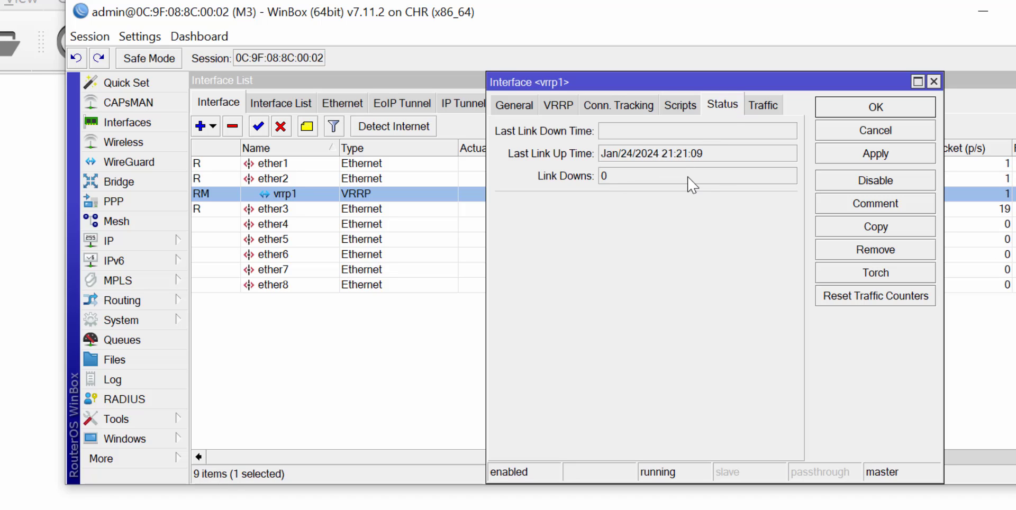
pyautogui.click(762, 105)
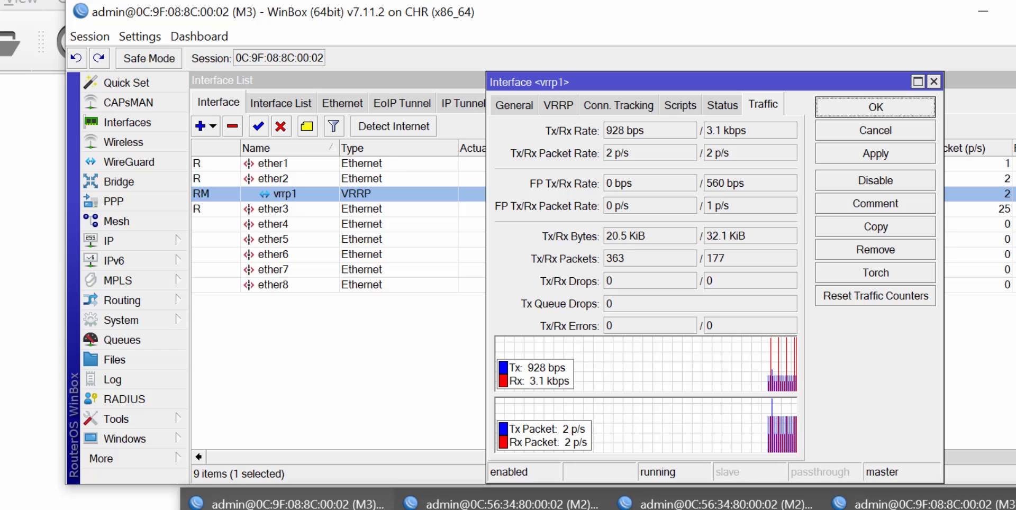
# Switch to M2 and inspect the status and traffic of its vrrp1 interface
pyautogui.click(529, 500)
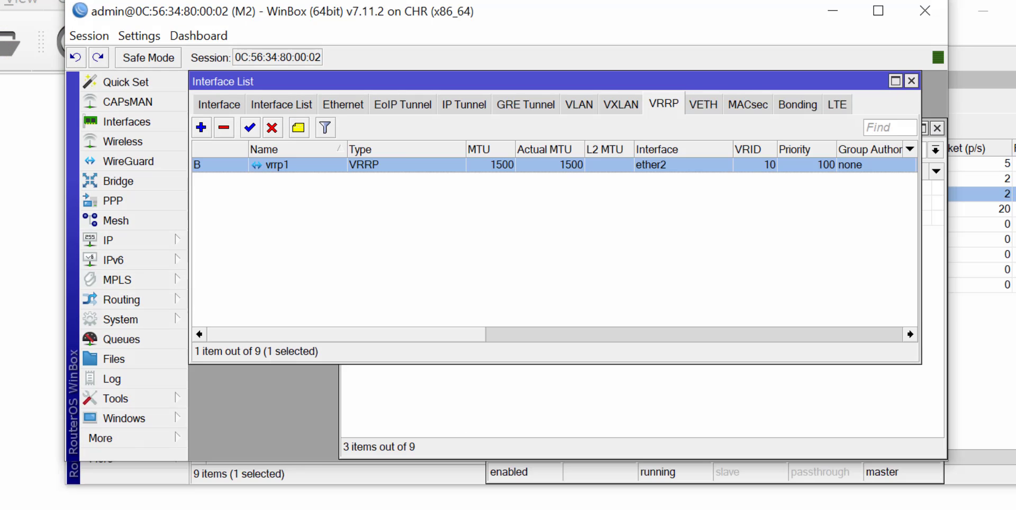
pyautogui.doubleClick(407, 164)
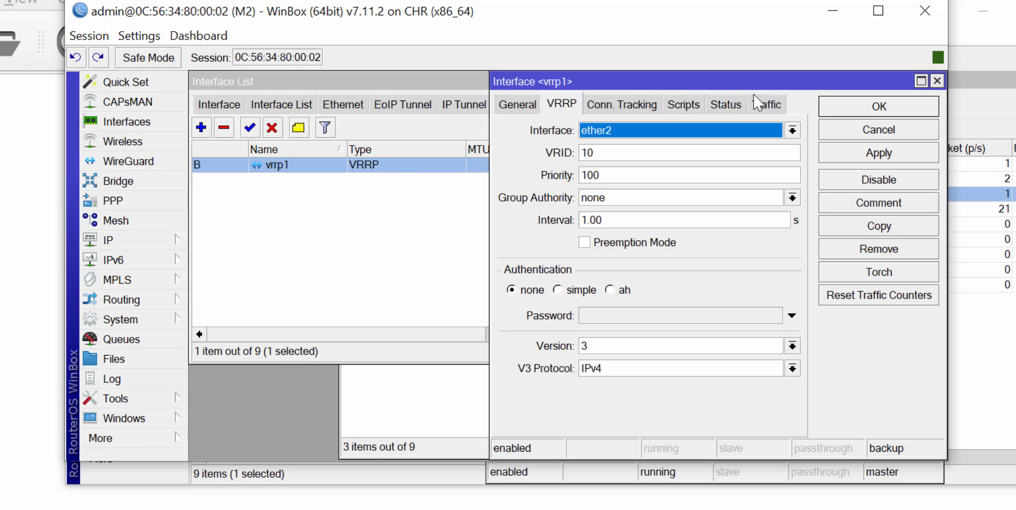
pyautogui.click(734, 104)
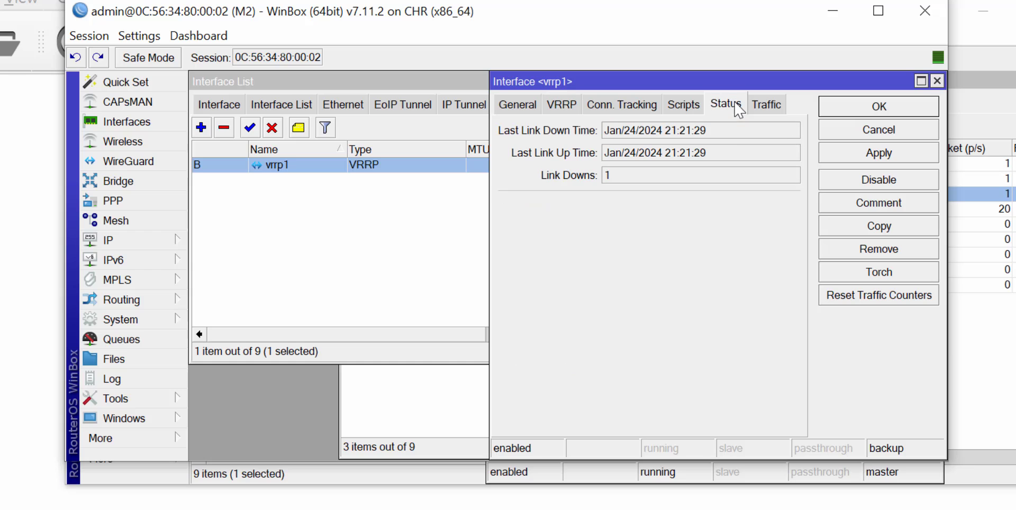
pyautogui.click(766, 104)
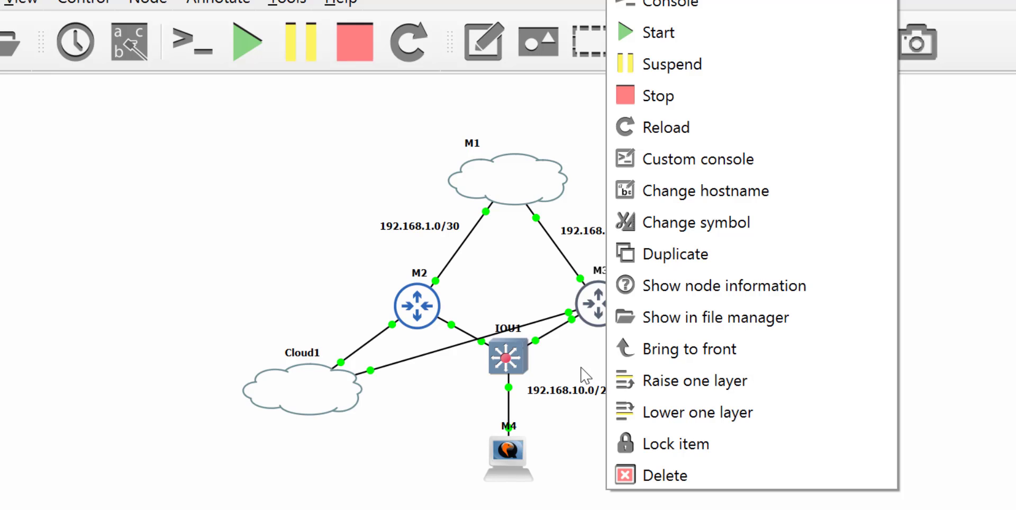
# Stop the M3 router in the GNS3 topology to test VRRP failover
pyautogui.press('Escape')
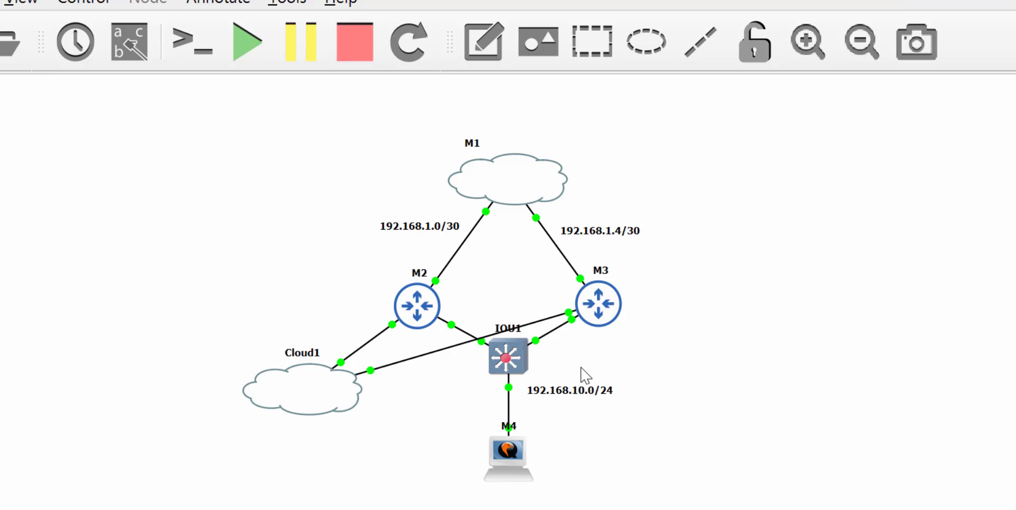
pyautogui.rightClick(611, 312)
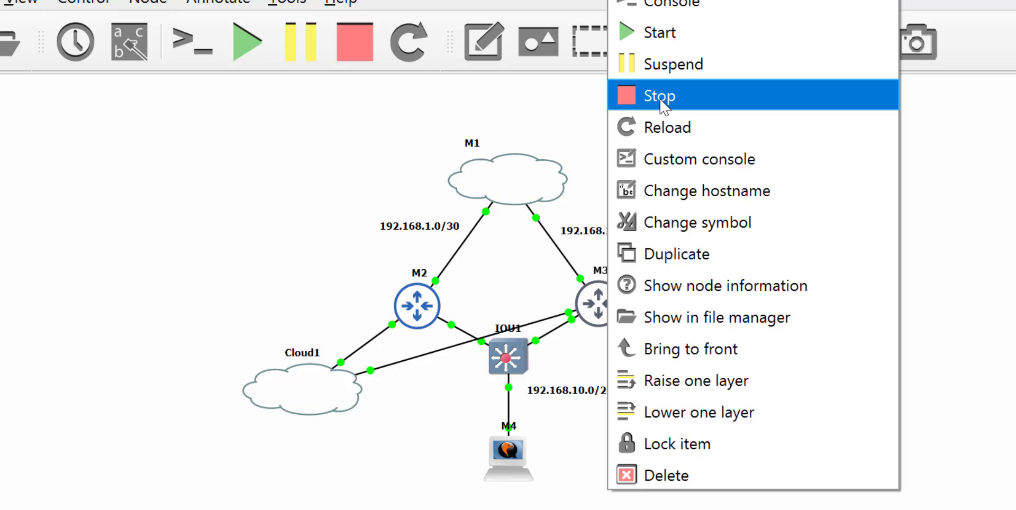
pyautogui.click(670, 97)
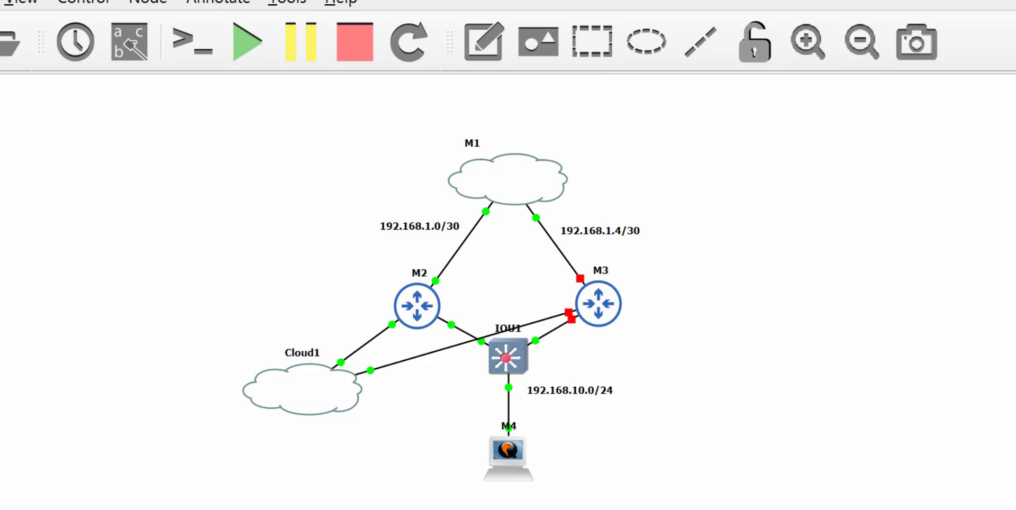
# Check the running ping to 8.8.8.8 on M4 and the vrrp1 role and traffic on M2 with M3 stopped
pyautogui.moveTo(686, 509)
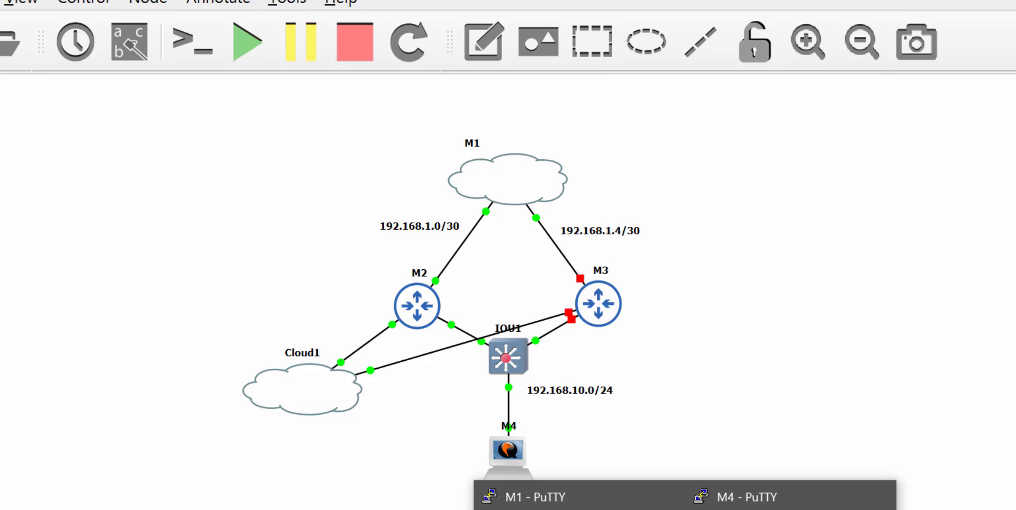
pyautogui.click(746, 496)
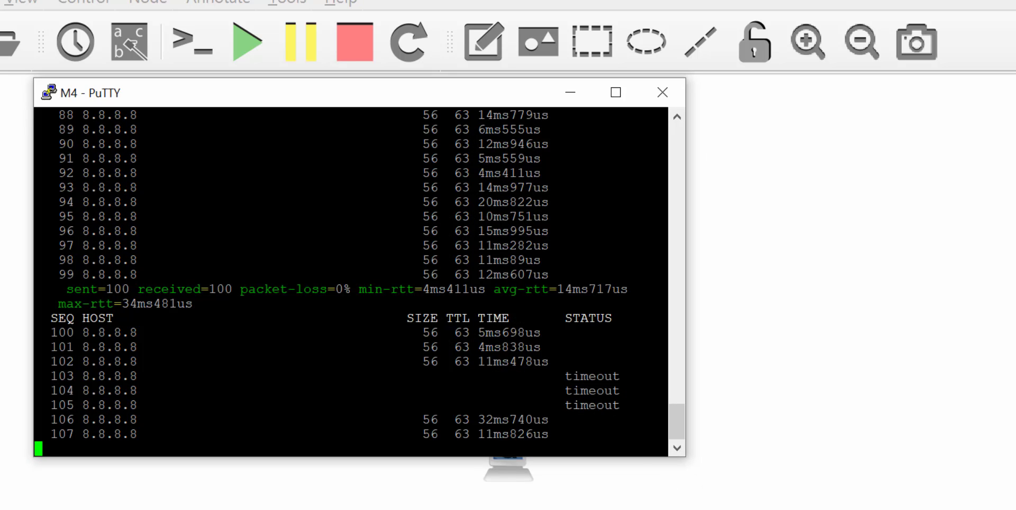
pyautogui.moveTo(571, 347); pyautogui.dragTo(590, 325)
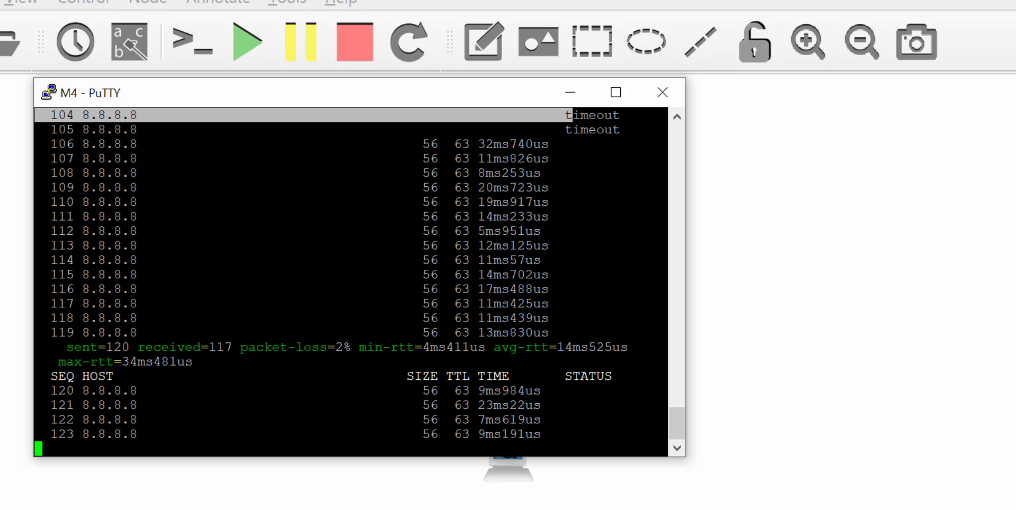
pyautogui.click(812, 318)
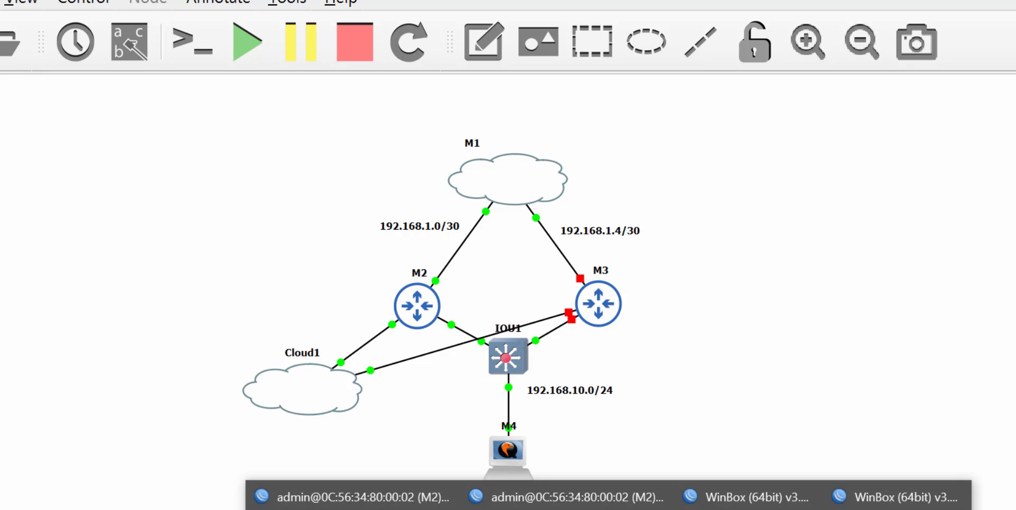
pyautogui.click(355, 497)
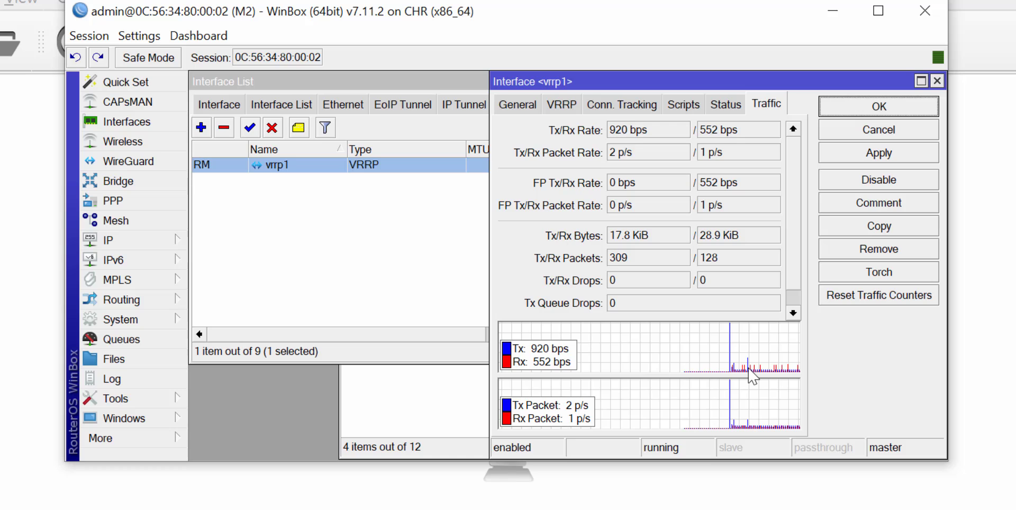
pyautogui.click(476, 501)
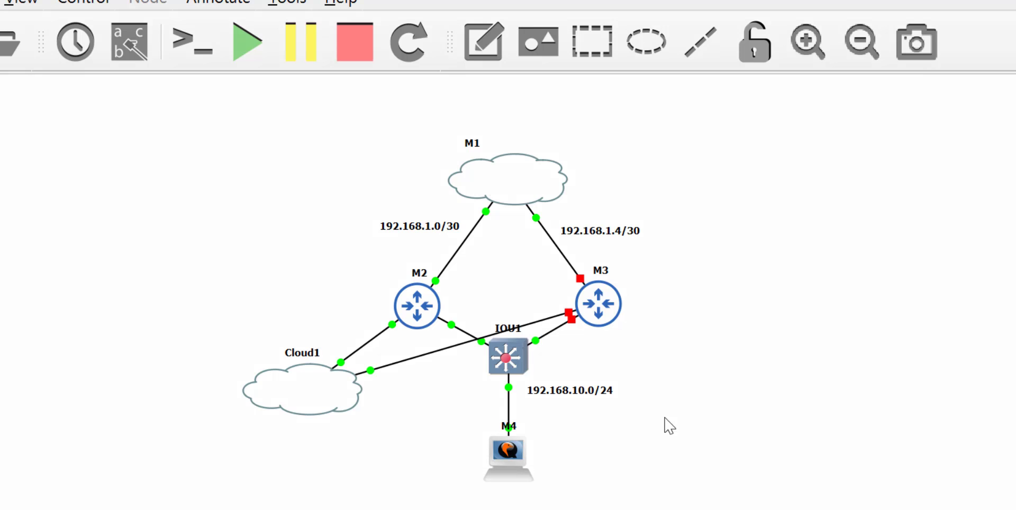
# Start the stopped M3 router again in the GNS3 topology
pyautogui.rightClick(603, 306)
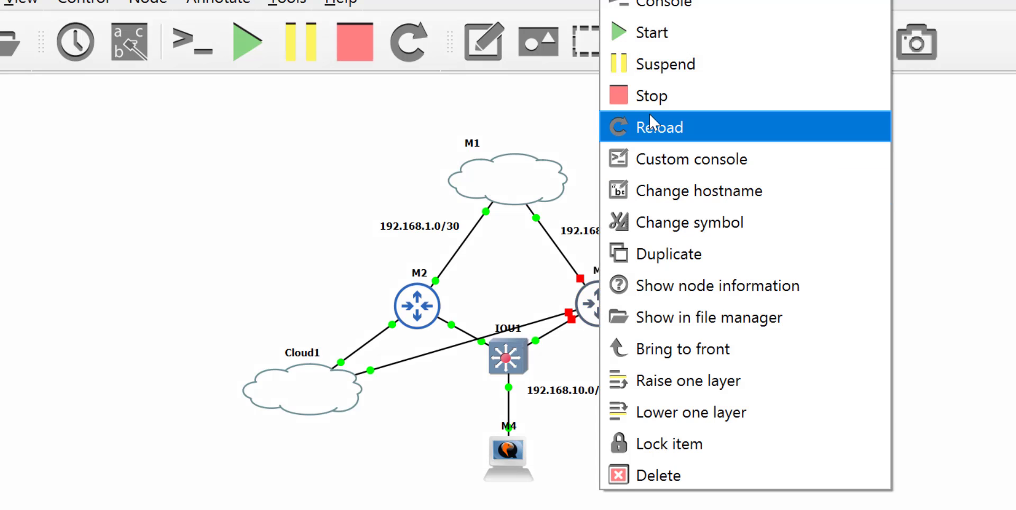
pyautogui.click(669, 29)
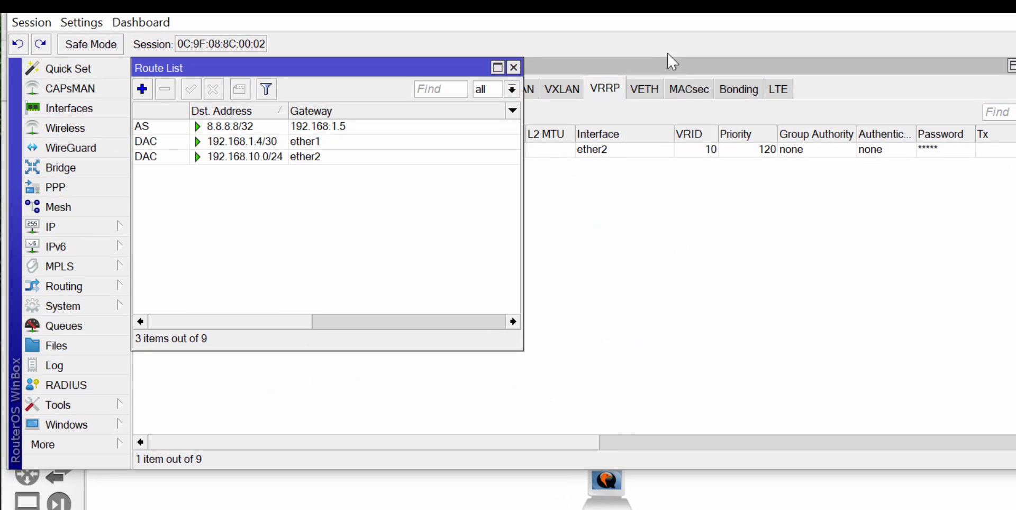
# Close M3's route list and compare the VRRP role flags of vrrp1 on M3 and M2
pyautogui.click(655, 207)
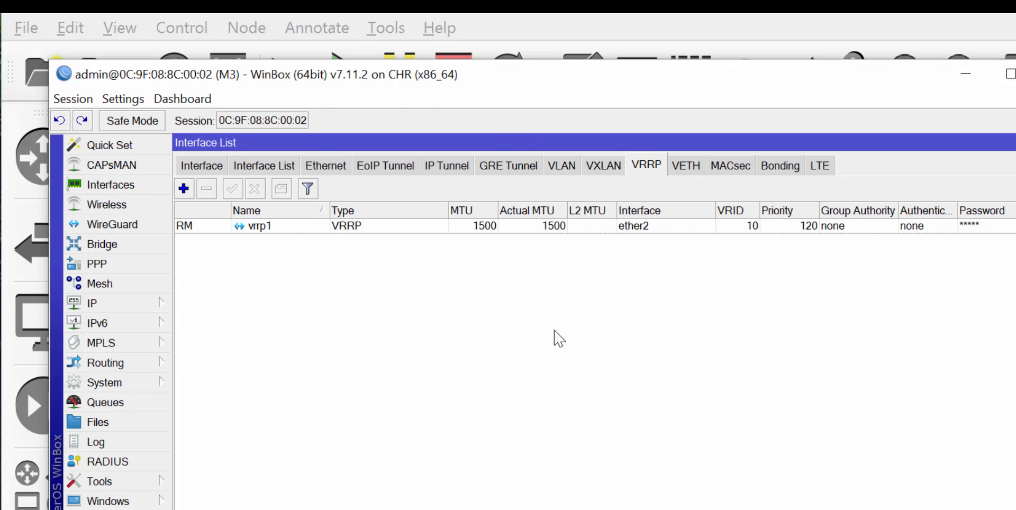
pyautogui.click(187, 230)
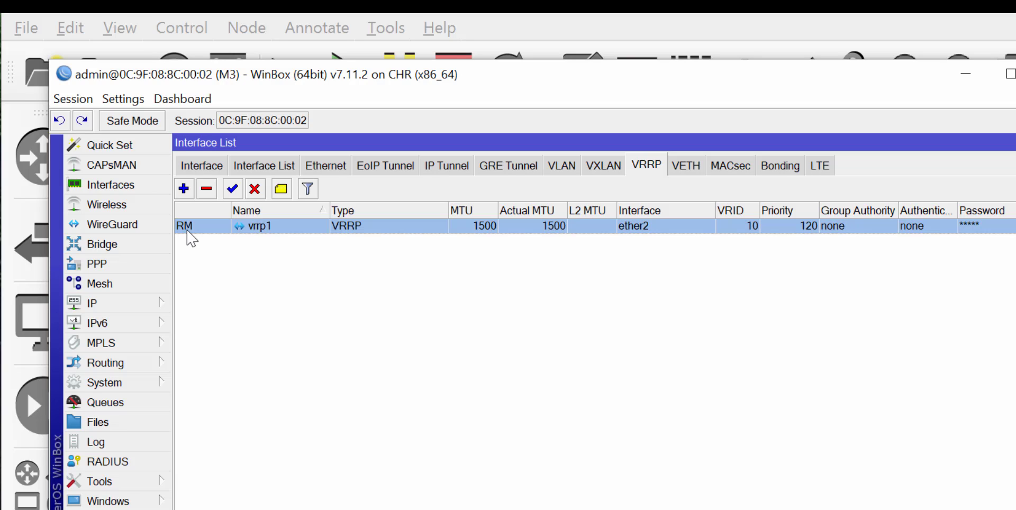
pyautogui.moveTo(187, 232)
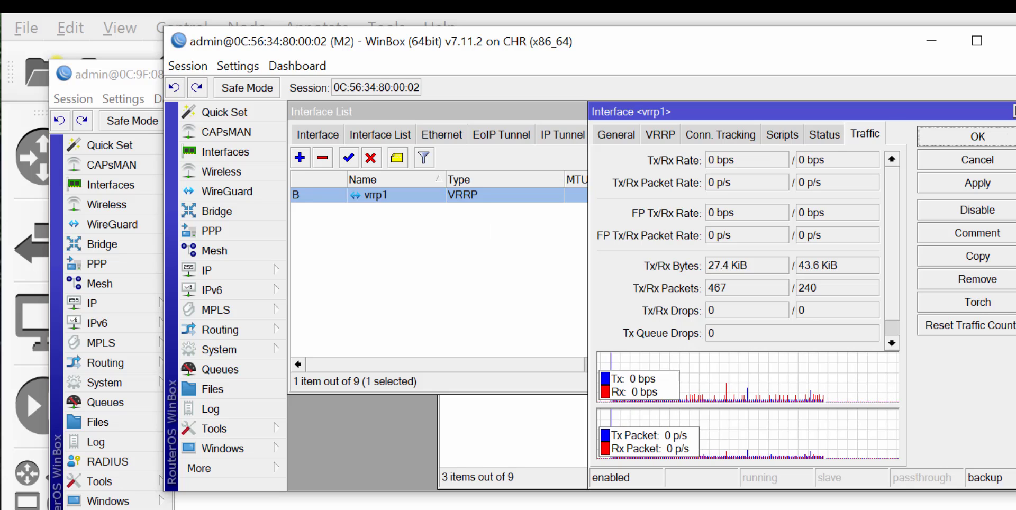
# Close vrrp1's traffic view on M2 and check its VRRP role flag in the interface list
pyautogui.click(517, 218)
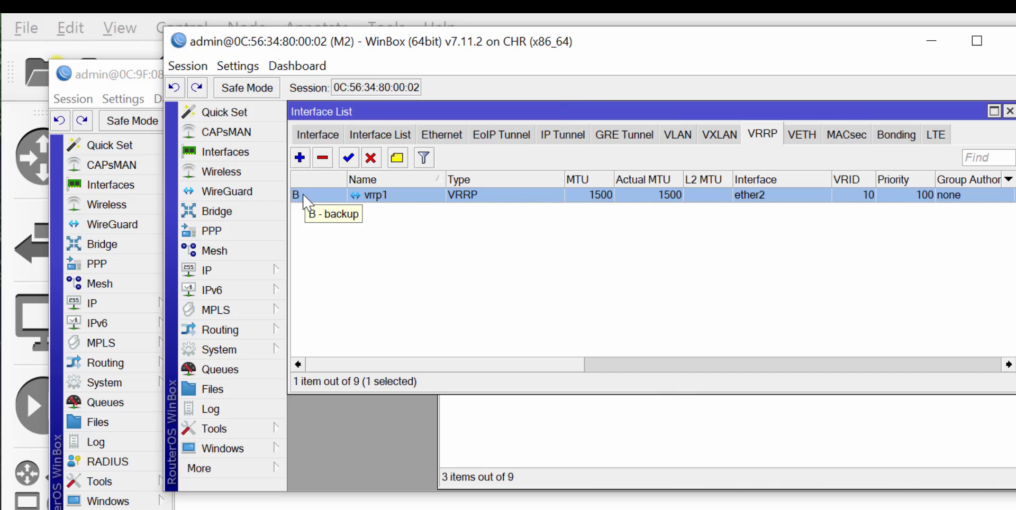
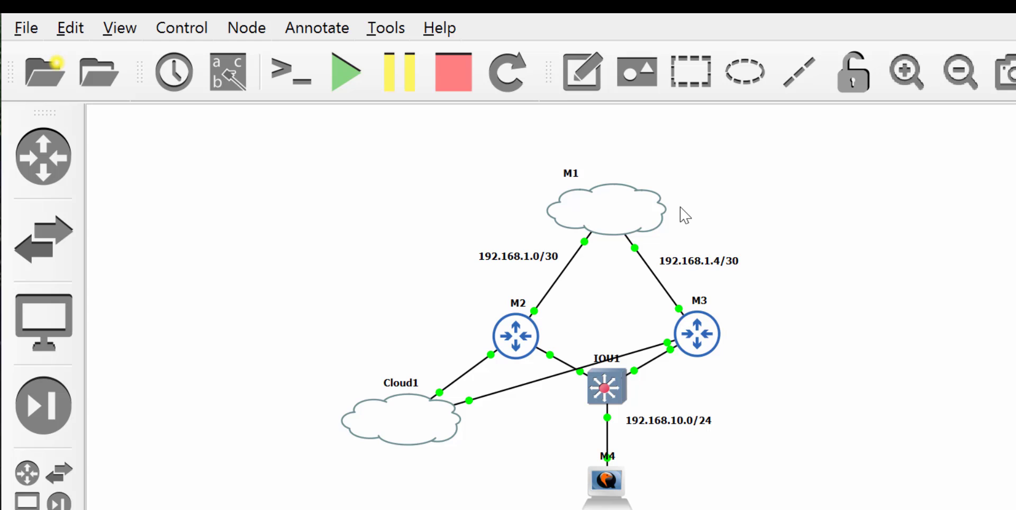
pyautogui.rightClick(624, 216)
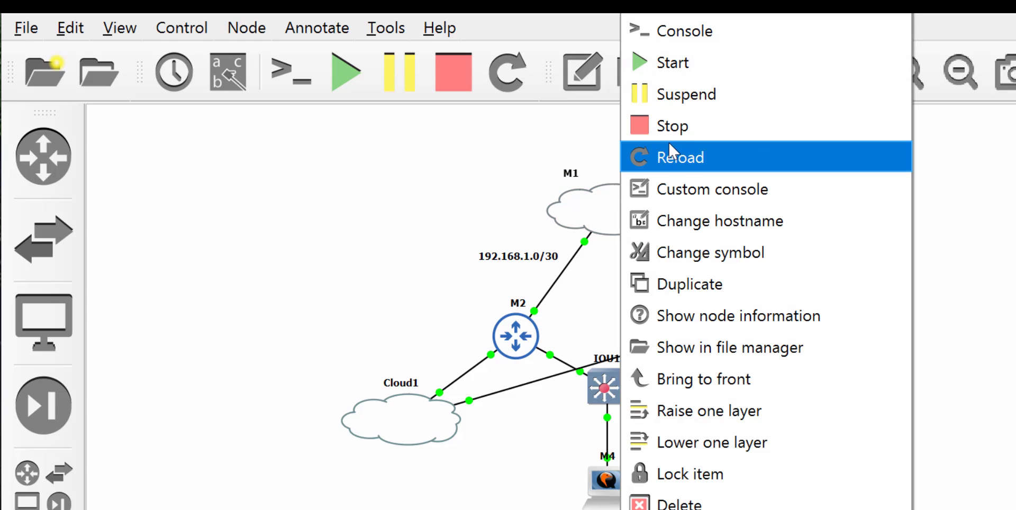
pyautogui.press('Escape')
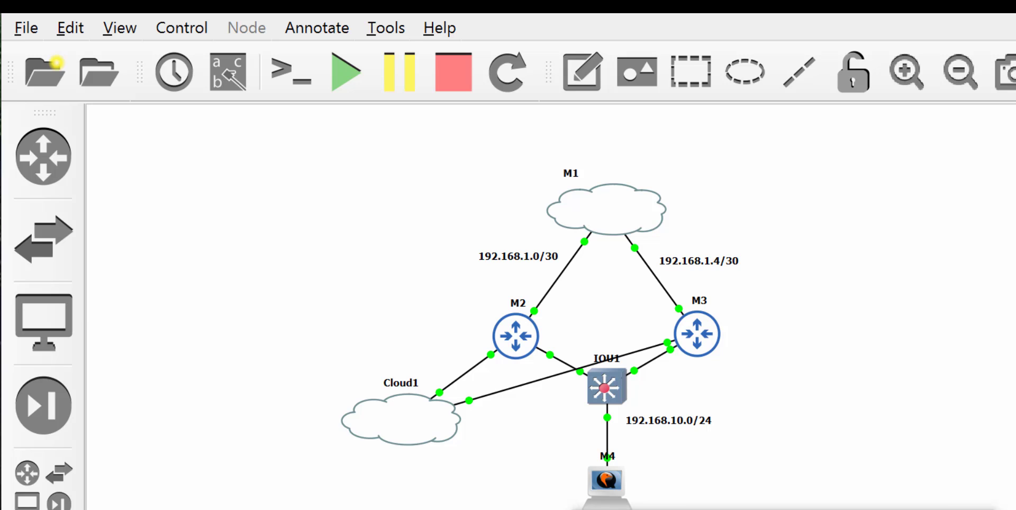
# Switch to M1's PuTTY console and list its interfaces with "int pr"
pyautogui.hotkey('alt', 'Tab')
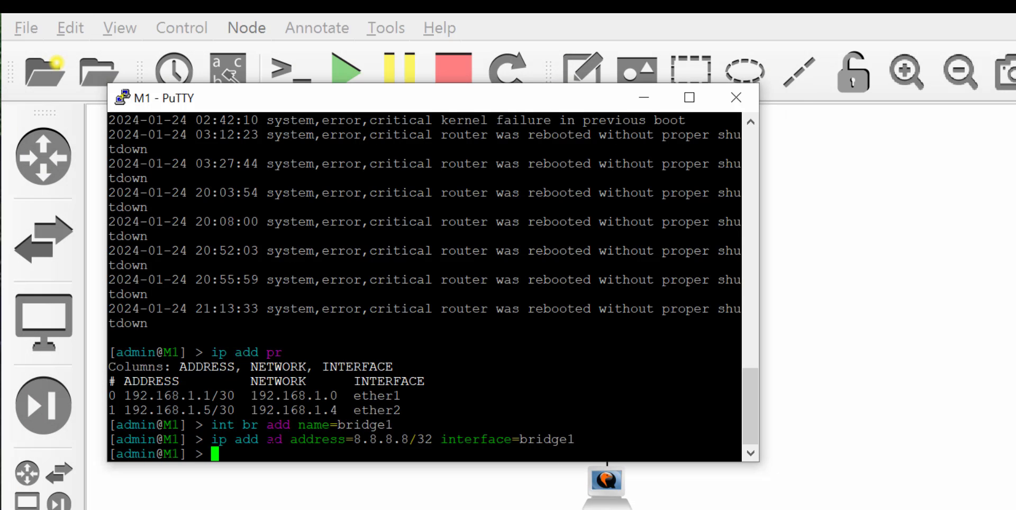
pyautogui.write('int pr')
pyautogui.press('Return')
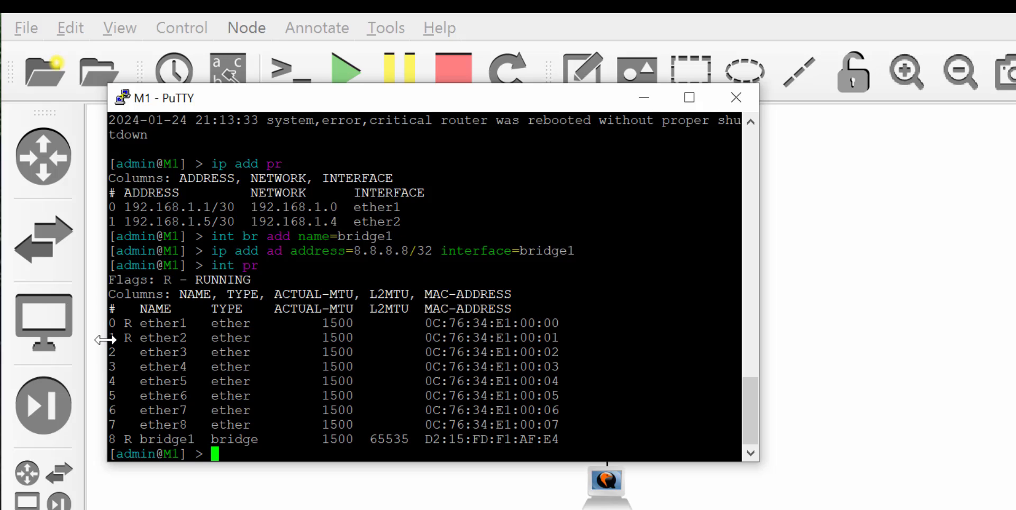
pyautogui.moveTo(111, 337); pyautogui.dragTo(348, 324)
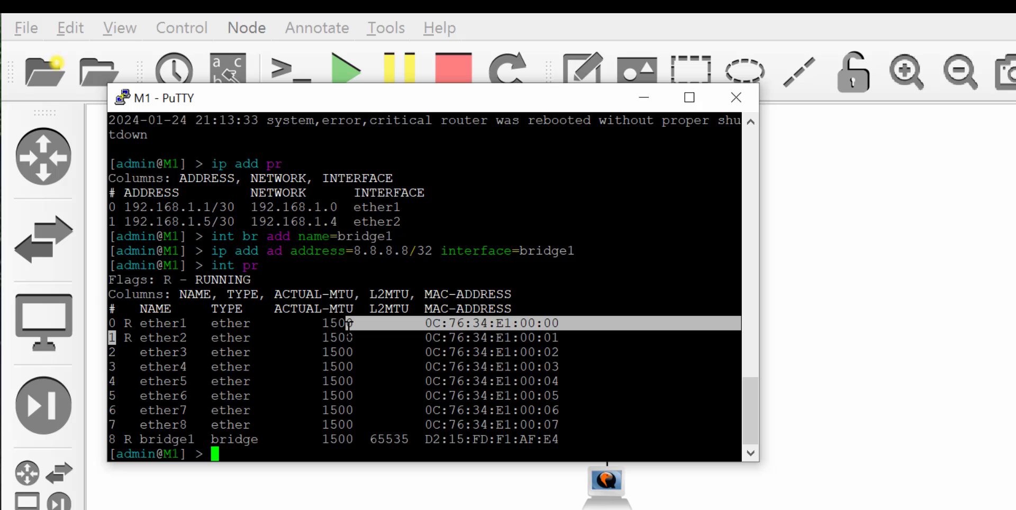
# Disable interface 1 (ether2) on M1 with "int dis 1" to cut its link to M3
pyautogui.click(232, 463)
pyautogui.write('int dis ')
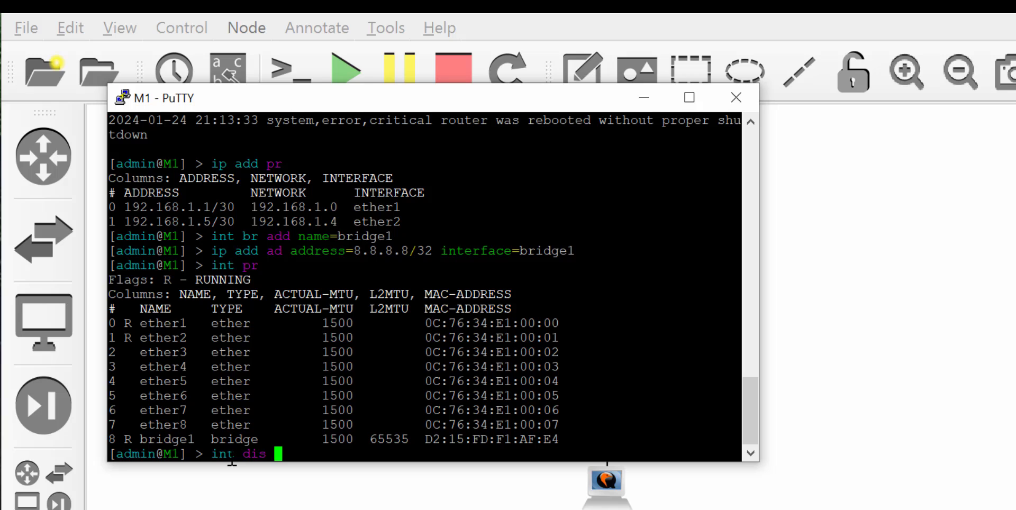
pyautogui.write('1')
pyautogui.press('Return')
# Check the running ping to 8.8.8.8 on M4 and vrrp1's role flag in M3's WinBox
pyautogui.hotkey('alt', 'Tab')
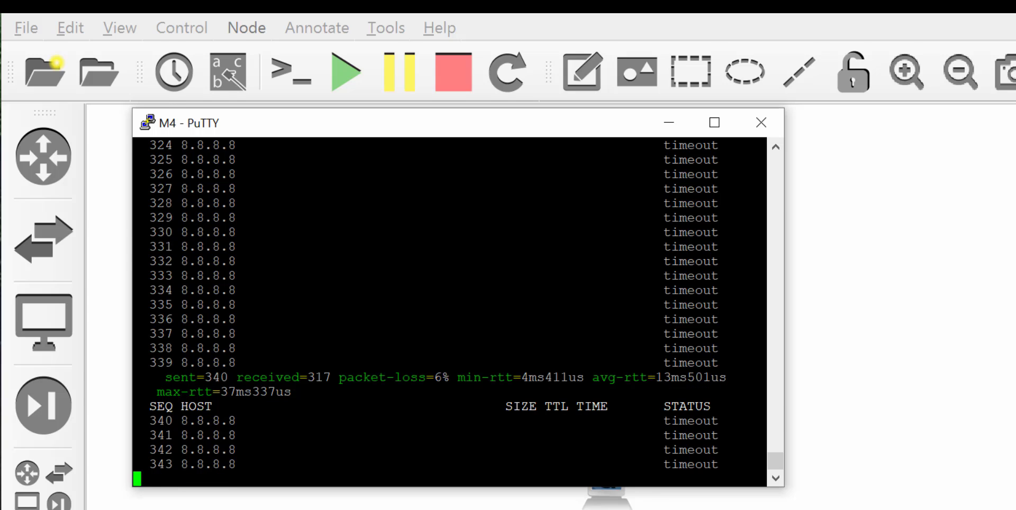
pyautogui.hotkey('alt', 'Tab')
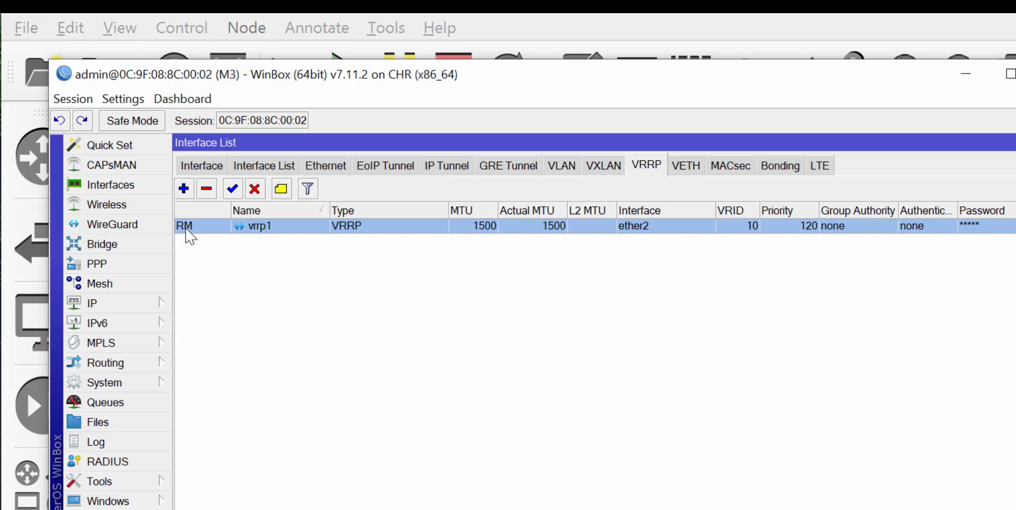
pyautogui.moveTo(186, 230)
# Enable connection tracking sync on M3's vrrp1 with remote address 8.8.8.8, and check the ping on M4 again
pyautogui.doubleClick(208, 231)
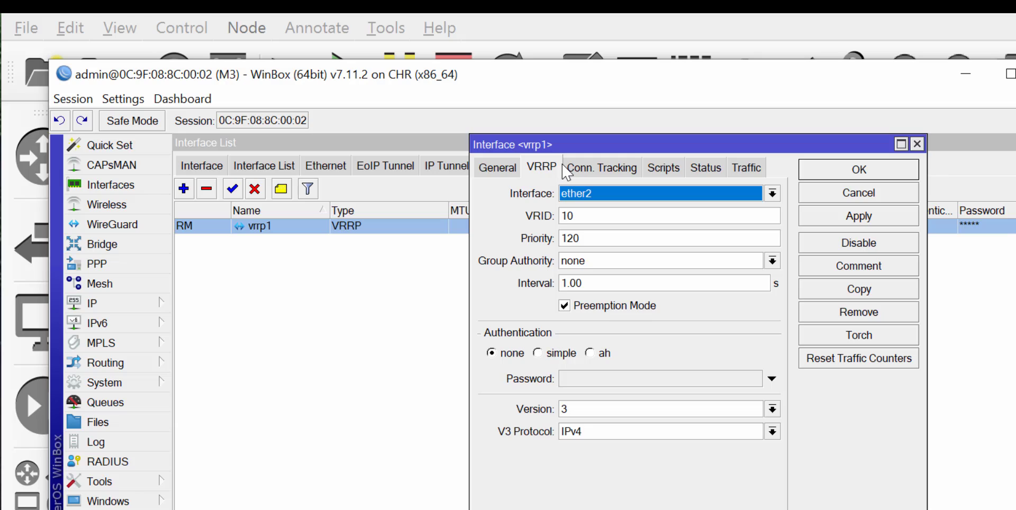
pyautogui.click(595, 172)
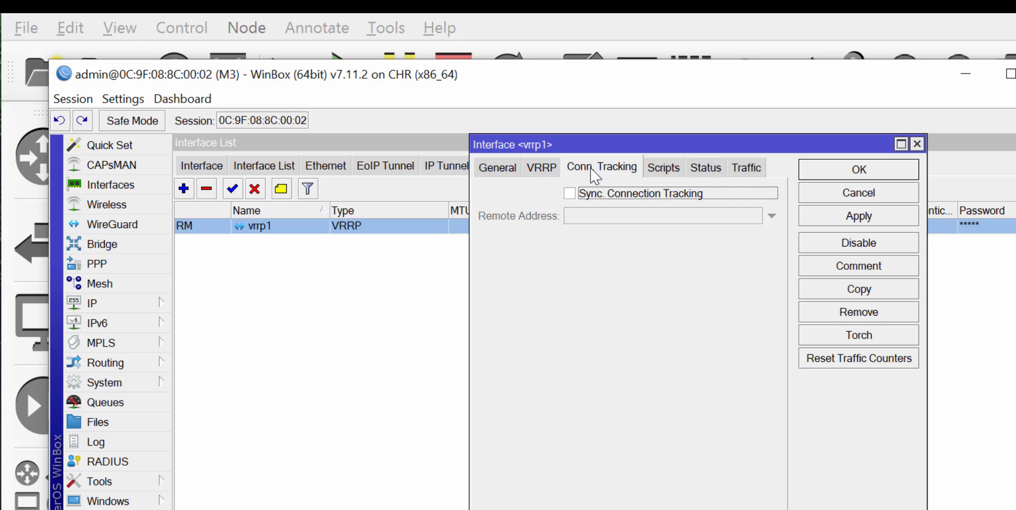
pyautogui.click(570, 194)
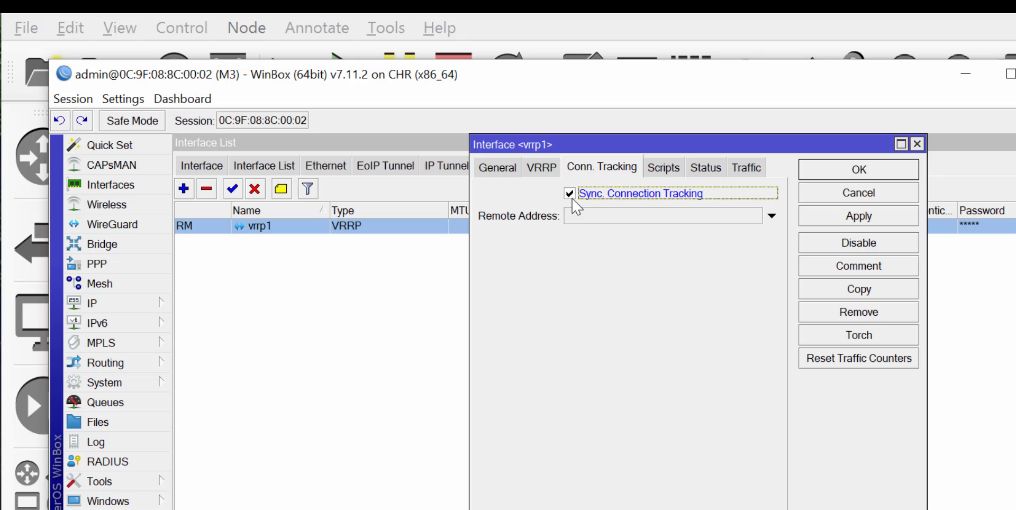
pyautogui.click(591, 216)
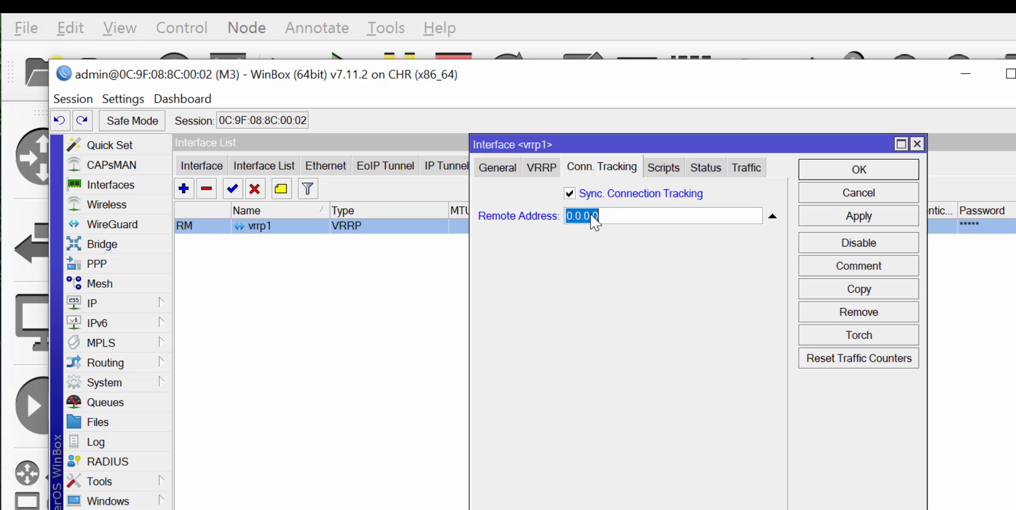
pyautogui.write('8.8.8.8')
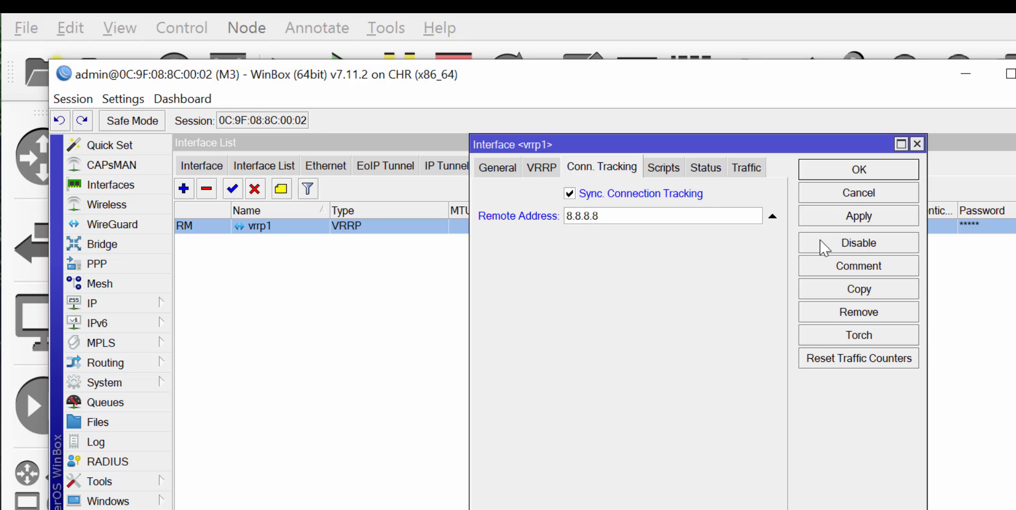
pyautogui.click(863, 217)
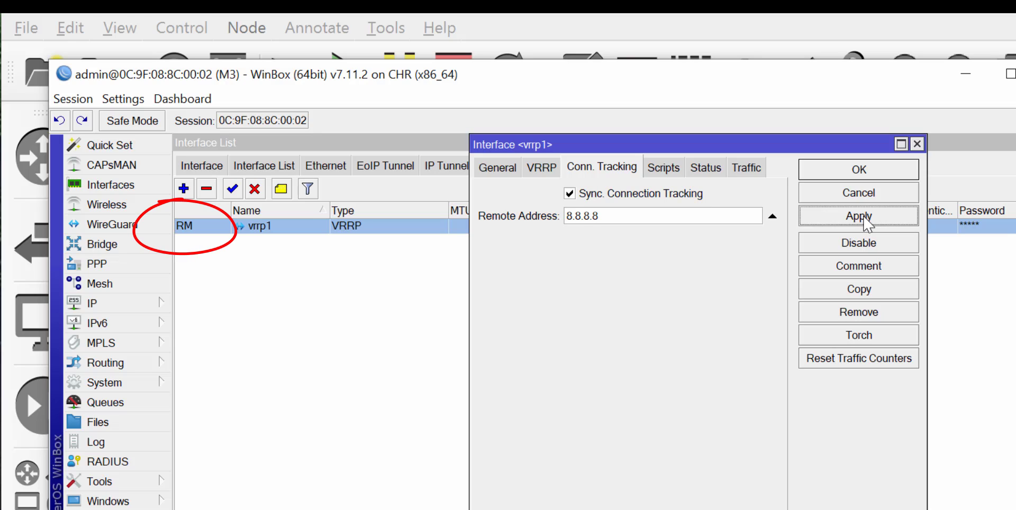
pyautogui.click(860, 169)
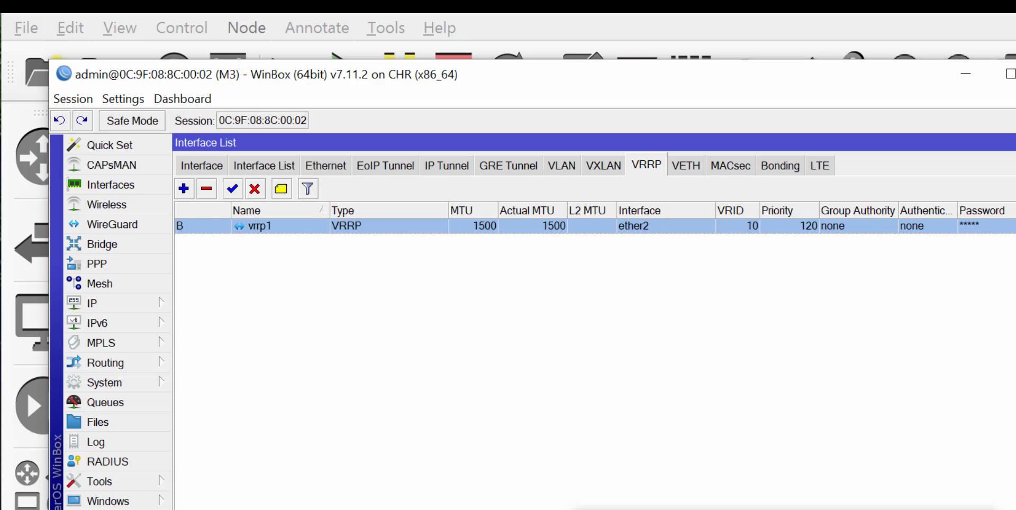
pyautogui.hotkey('alt', 'Tab')
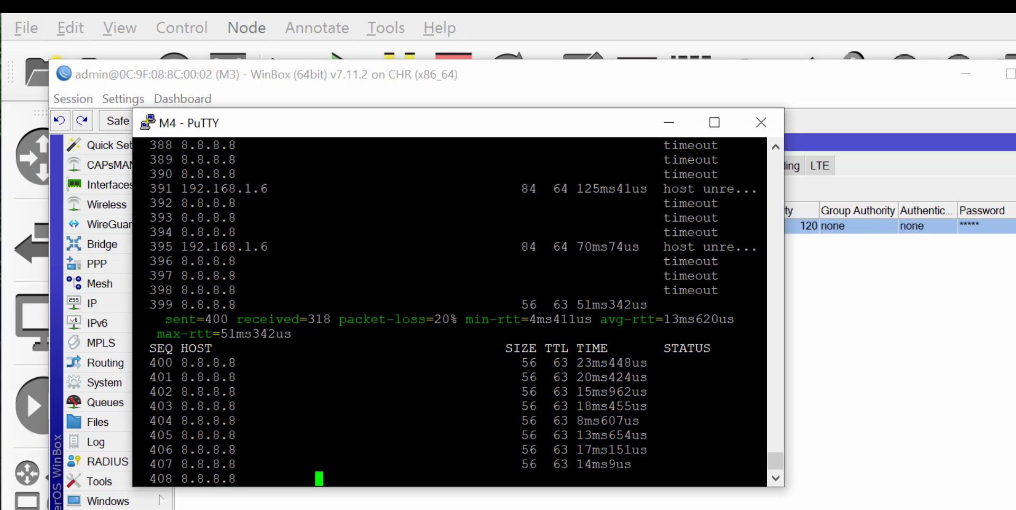